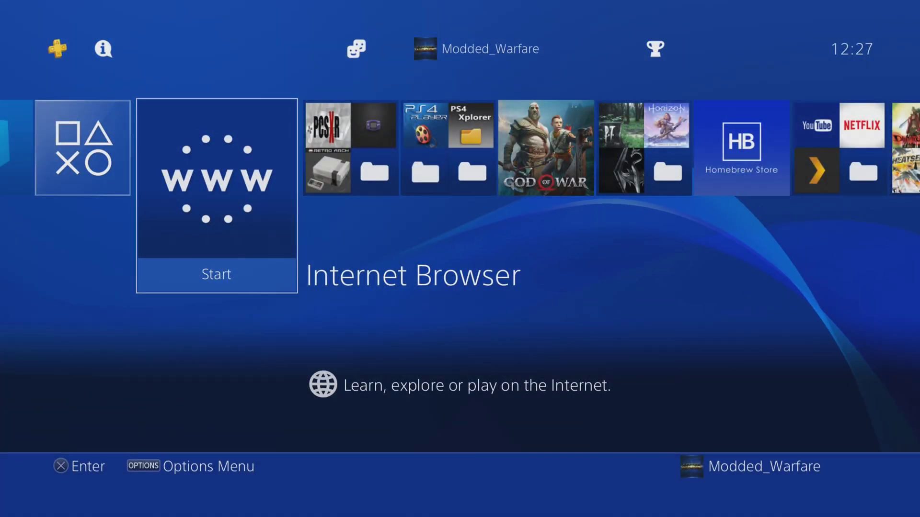
Browse the home-screen apps toward Game Backups, then return focus to the Internet Browser tile
{"action": "key", "text": "Right"}
{"action": "key", "text": "Right"}
{"action": "key", "text": "Right"}
{"action": "key", "text": "Right"}
{"action": "key", "text": "Right"}
{"action": "key", "text": "Left"}
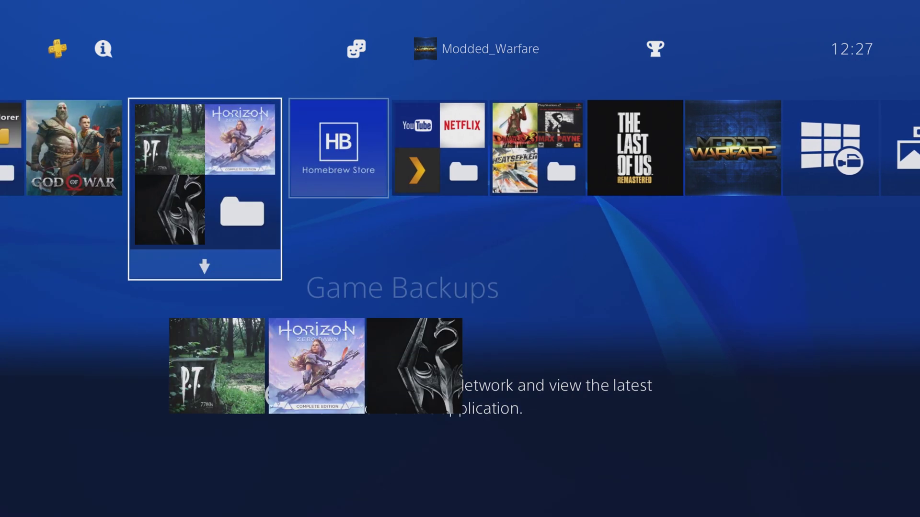
{"action": "key", "text": "Left"}
{"action": "key", "text": "Left"}
{"action": "key", "text": "Left"}
{"action": "key", "text": "Left"}
{"action": "key", "text": "Left"}
{"action": "key", "text": "Right"}
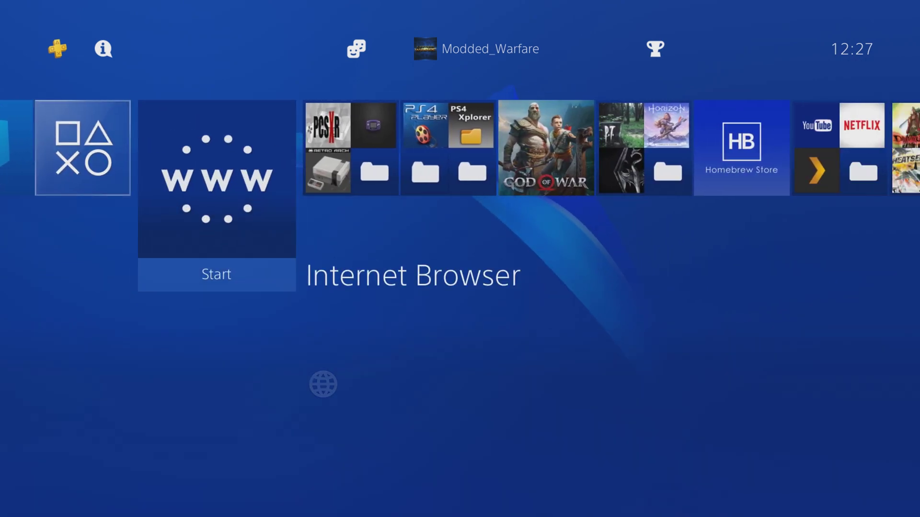
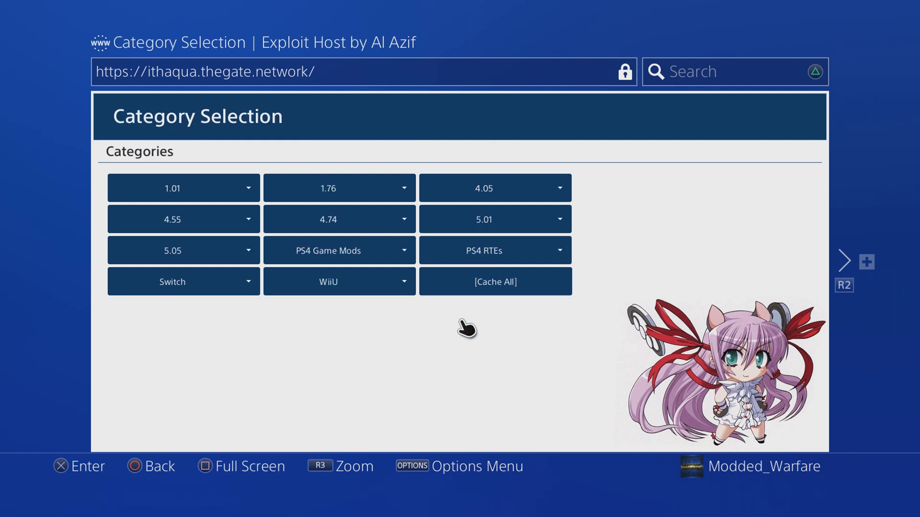
From the home screen, browse the Homebrew folder's Remote Package Installer and Orbisman apps
{"action": "key", "text": "super"}
{"action": "key", "text": "Right"}
{"action": "key", "text": "Right"}
{"action": "key", "text": "Return"}
{"action": "key", "text": "Right"}
{"action": "key", "text": "Right"}
{"action": "key", "text": "Right"}
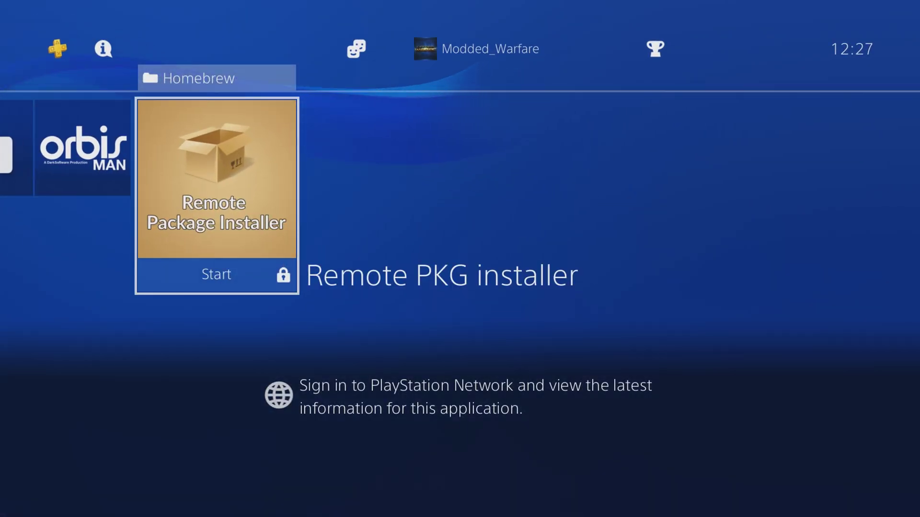
{"action": "key", "text": "Left"}
{"action": "key", "text": "Right"}
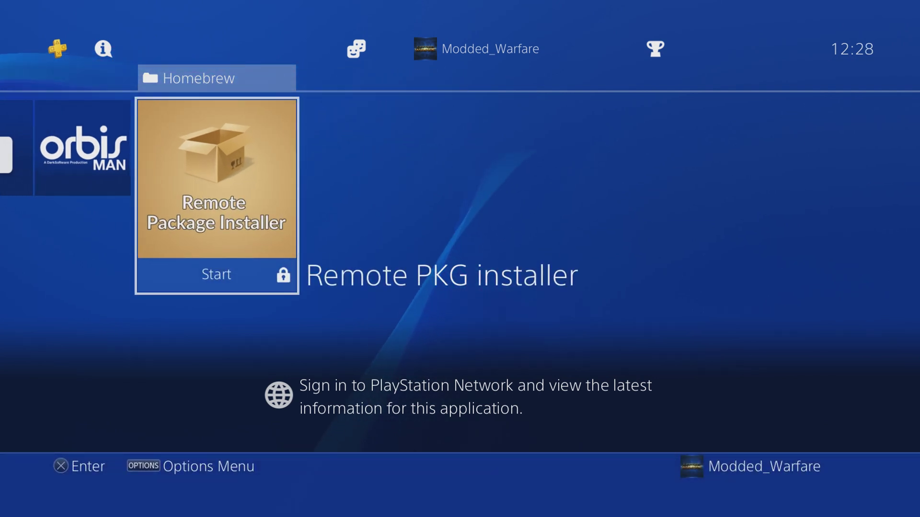
{"action": "key", "text": "Left"}
{"action": "key", "text": "Left"}
{"action": "key", "text": "Left"}
{"action": "key", "text": "Left"}
{"action": "key", "text": "Escape"}
Load Exploit Host in the Internet Browser, open the 5.05 exploit list, and return home
{"action": "key", "text": "Left"}
{"action": "key", "text": "Left"}
{"action": "key", "text": "Left"}
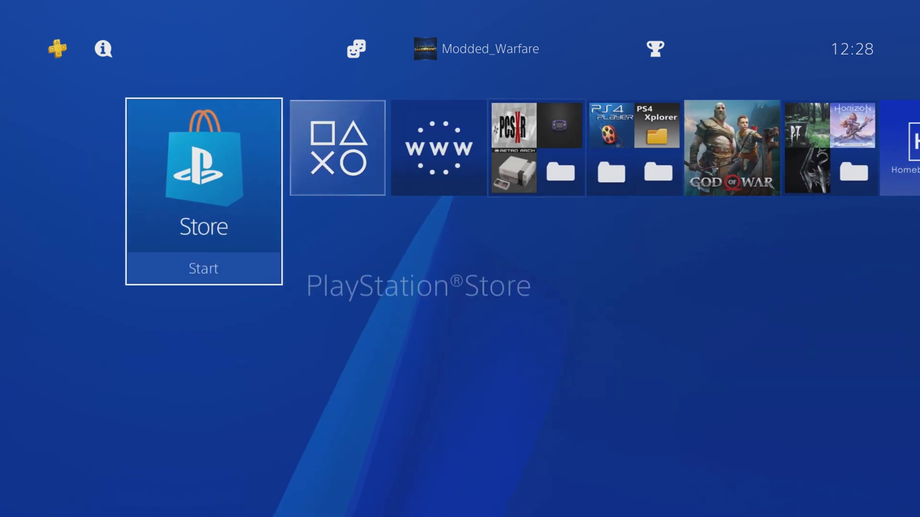
{"action": "key", "text": "Right"}
{"action": "key", "text": "Right"}
{"action": "key", "text": "Return"}
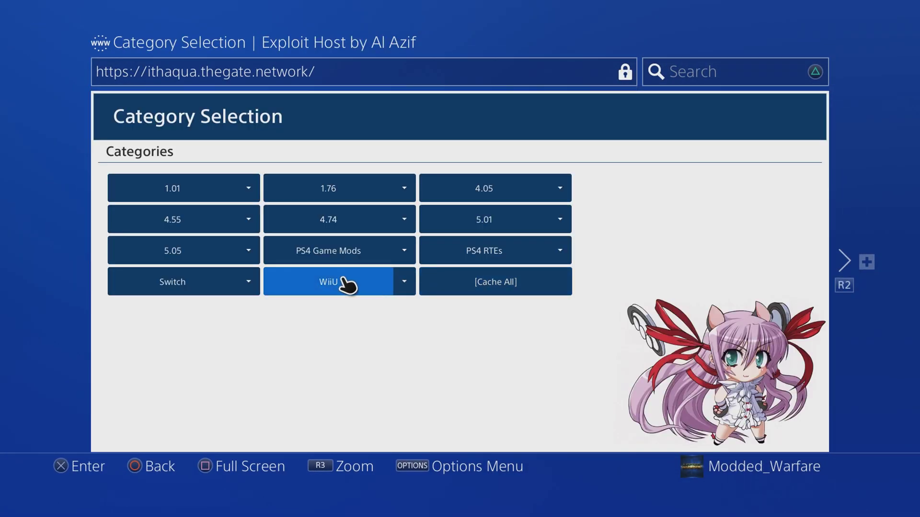
{"action": "left_click", "coordinate": [181, 257]}
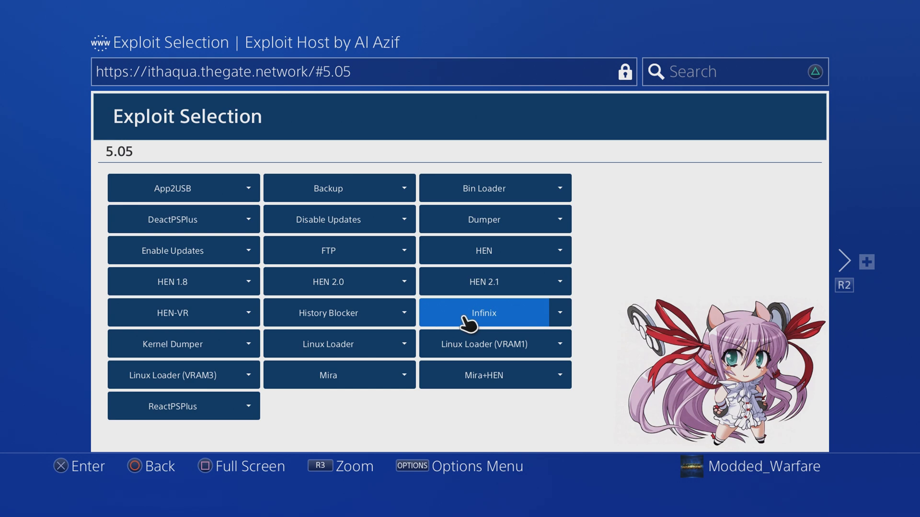
{"action": "key", "text": "Home"}
{"action": "key", "text": "Right"}
{"action": "key", "text": "Right"}
{"action": "key", "text": "Right"}
{"action": "key", "text": "Right"}
{"action": "key", "text": "Right"}
{"action": "key", "text": "Right"}
{"action": "key", "text": "Right"}
{"action": "key", "text": "Right"}
{"action": "key", "text": "Right"}
{"action": "key", "text": "Right"}
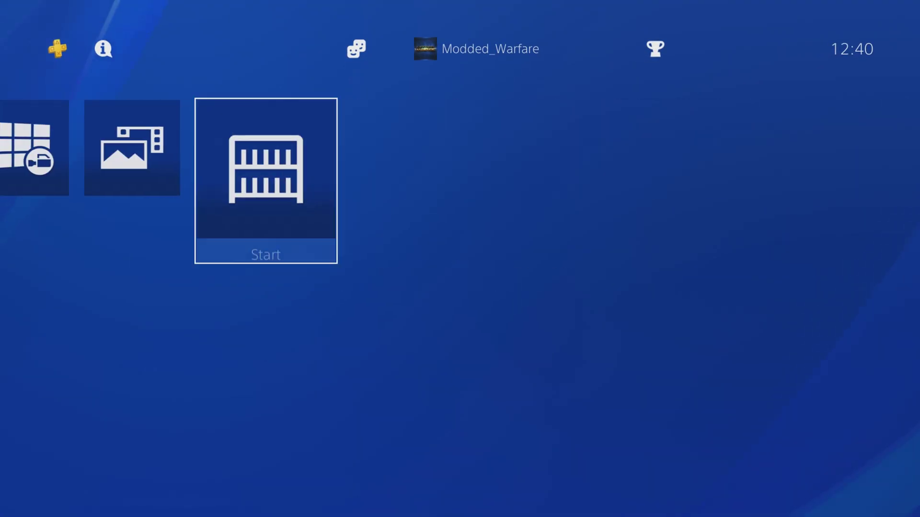
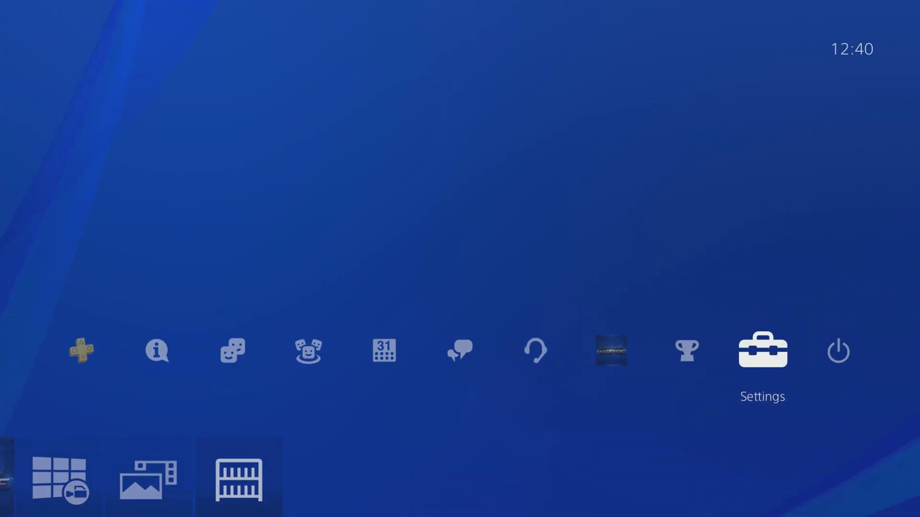
Go from Settings into the Network menu and browse its connection options
{"action": "key", "text": "Return"}
{"action": "key", "text": "Down"}
{"action": "key", "text": "Down"}
{"action": "key", "text": "Down"}
{"action": "key", "text": "Return"}
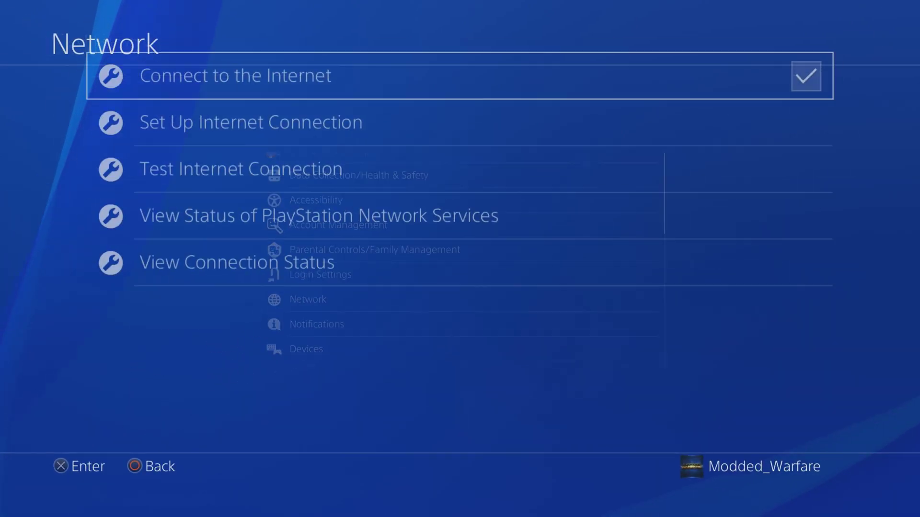
{"action": "key", "text": "Down"}
{"action": "key", "text": "Down"}
{"action": "key", "text": "Down"}
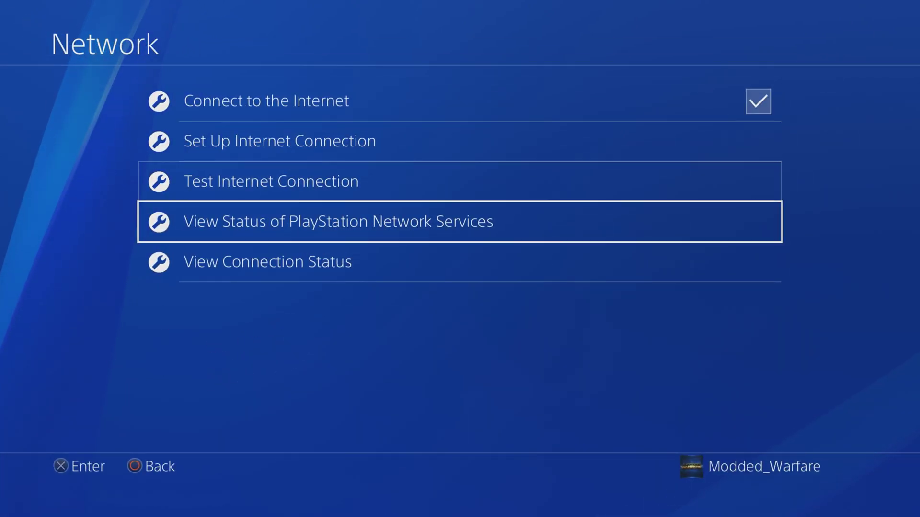
Start a Custom LAN-cable internet setup with automatic IP and no DHCP host name
{"action": "key", "text": "Up"}
{"action": "key", "text": "Up"}
{"action": "key", "text": "Return"}
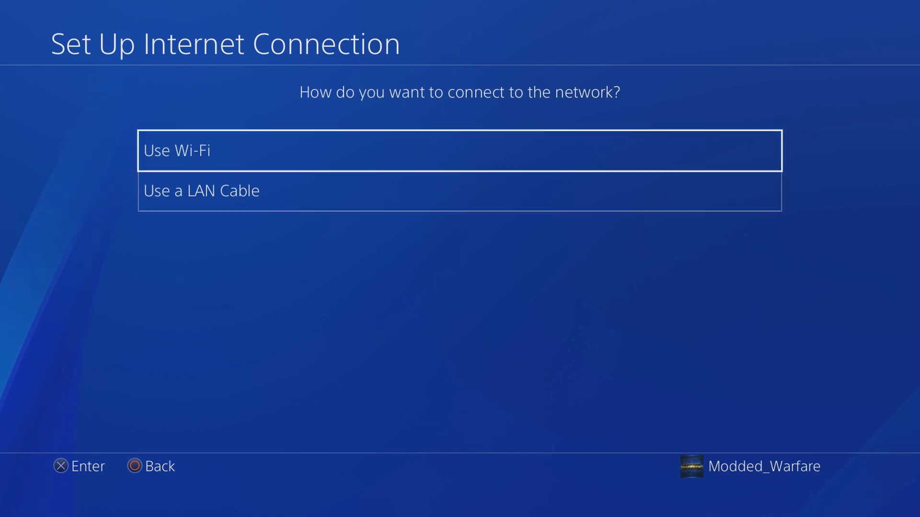
{"action": "key", "text": "Down"}
{"action": "key", "text": "Return"}
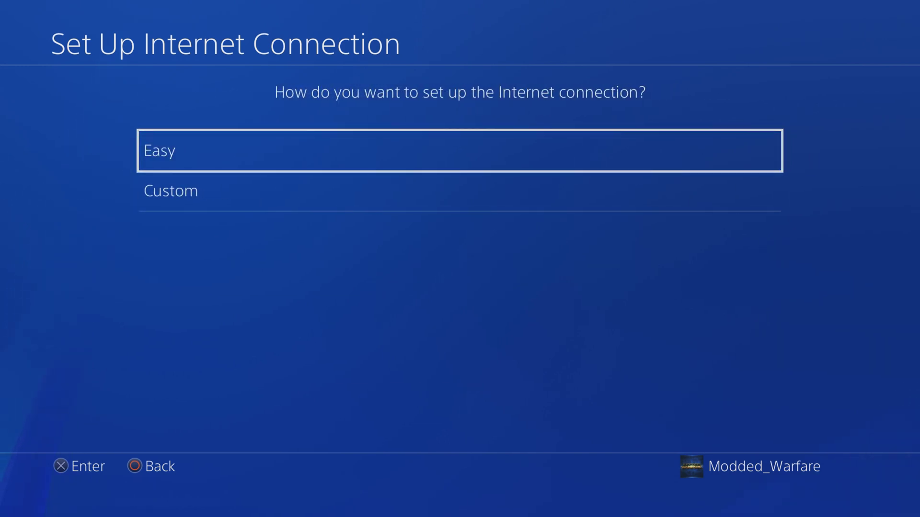
{"action": "key", "text": "Down"}
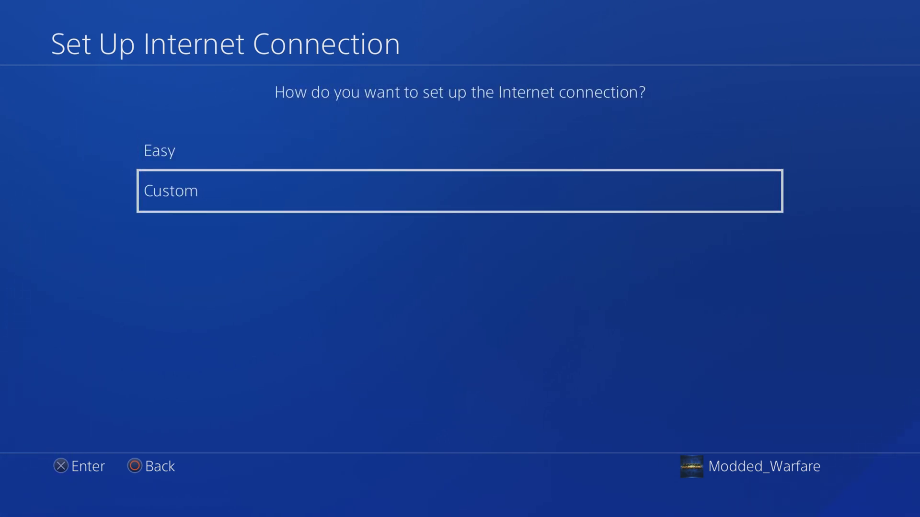
{"action": "key", "text": "Return"}
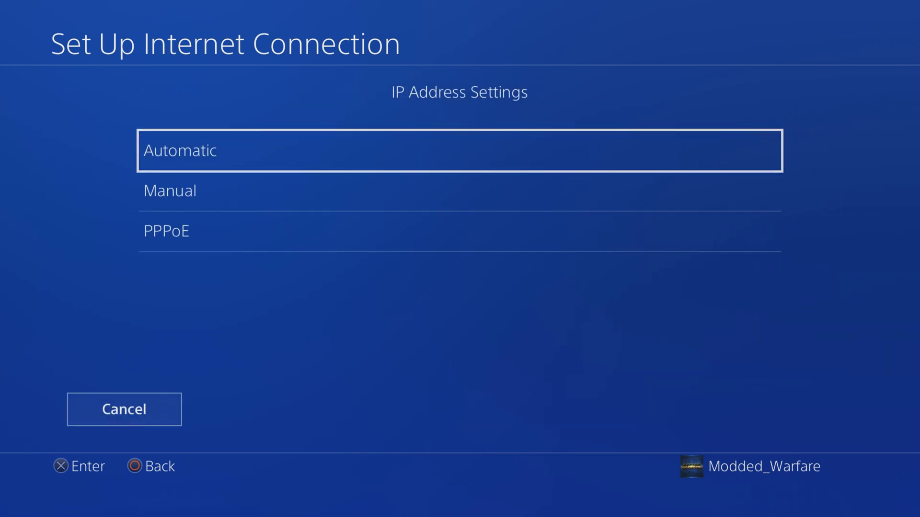
{"action": "key", "text": "Return"}
{"action": "key", "text": "Return"}
{"action": "key", "text": "Down"}
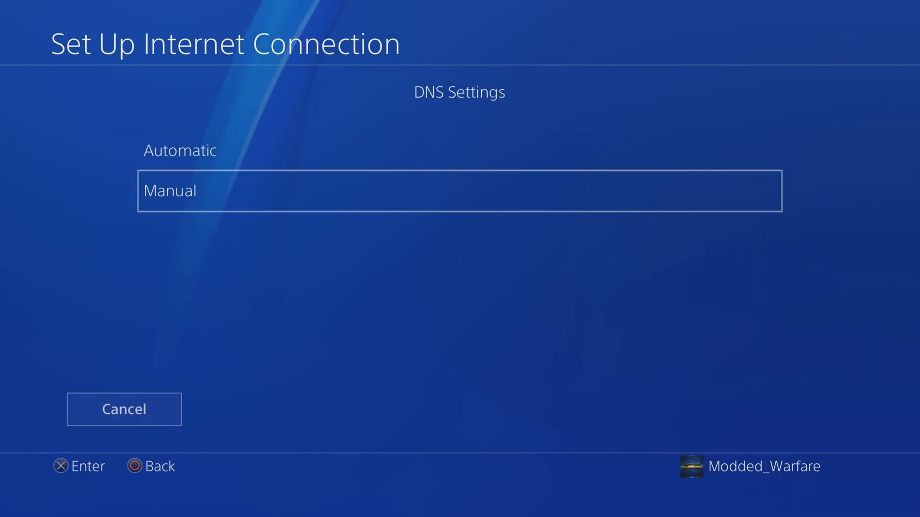
Enter manual DNS: Primary 165.227.83.145 and Secondary 108.61.128.158
{"action": "key", "text": "Return"}
{"action": "key", "text": "Down"}
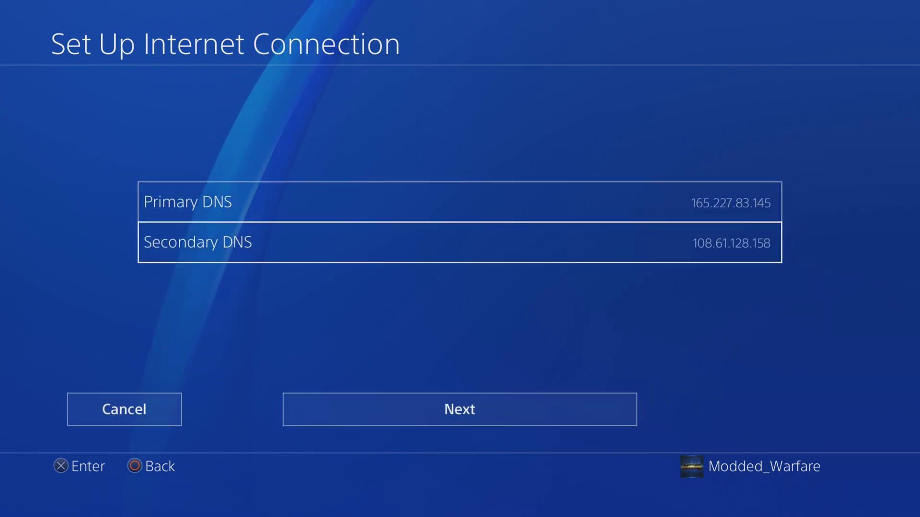
{"action": "key", "text": "Up"}
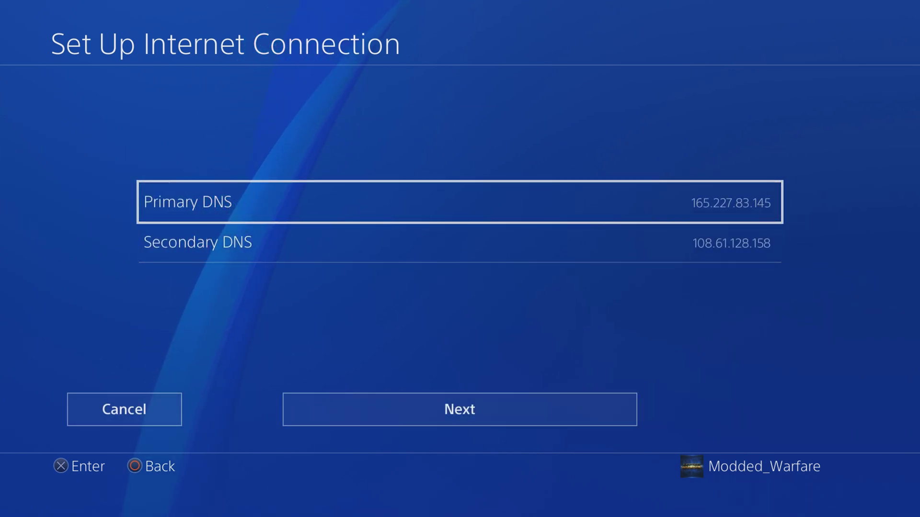
{"action": "key", "text": "Down"}
{"action": "key", "text": "Up"}
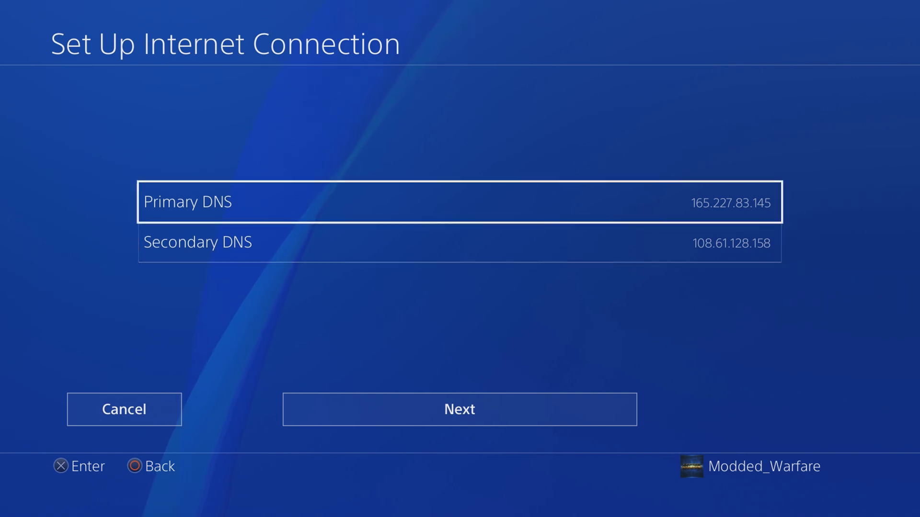
{"action": "key", "text": "Down"}
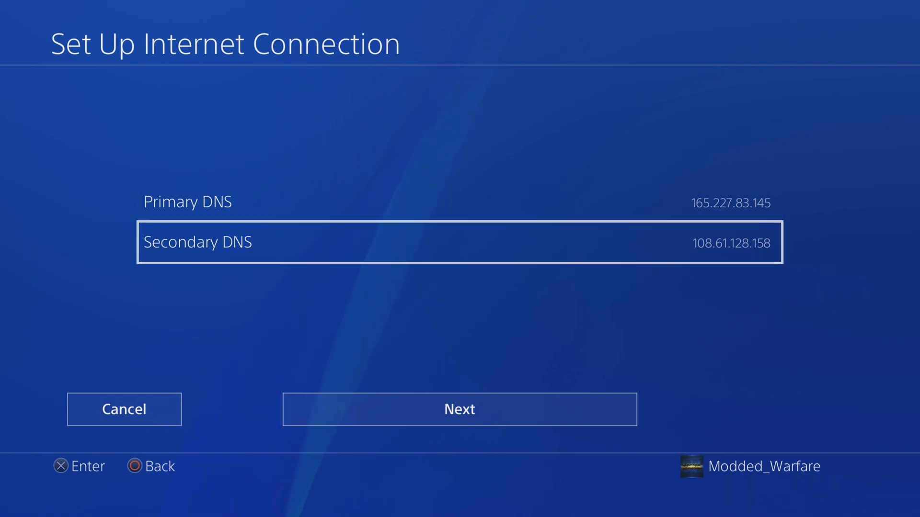
{"action": "key", "text": "Up"}
{"action": "key", "text": "Down"}
{"action": "key", "text": "Up"}
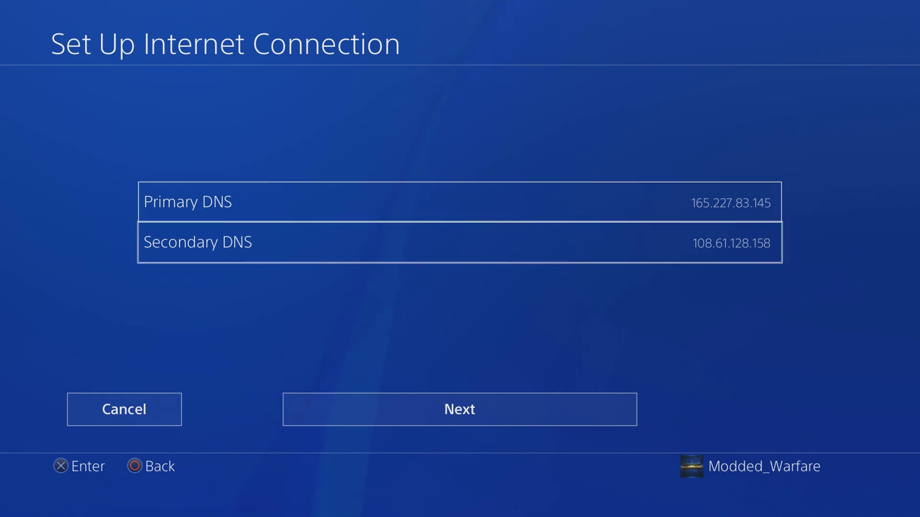
{"action": "key", "text": "Down"}
{"action": "key", "text": "Up"}
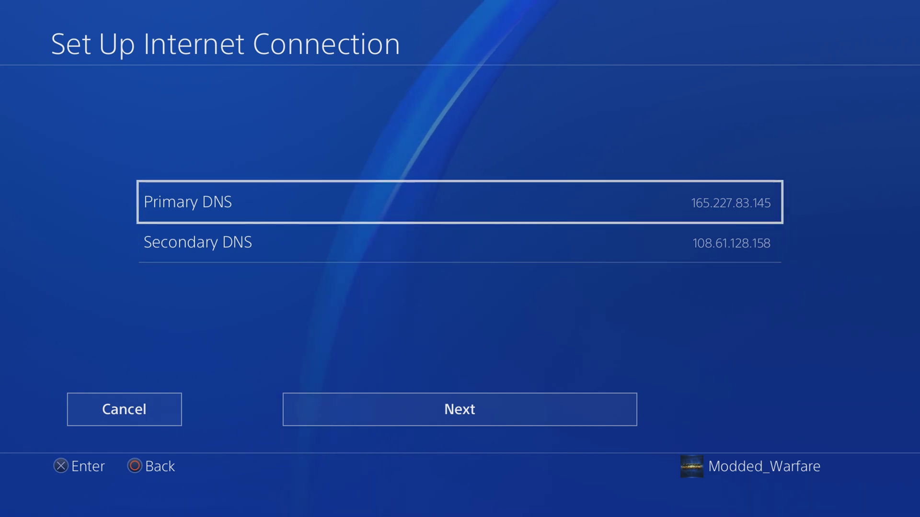
{"action": "key", "text": "Down"}
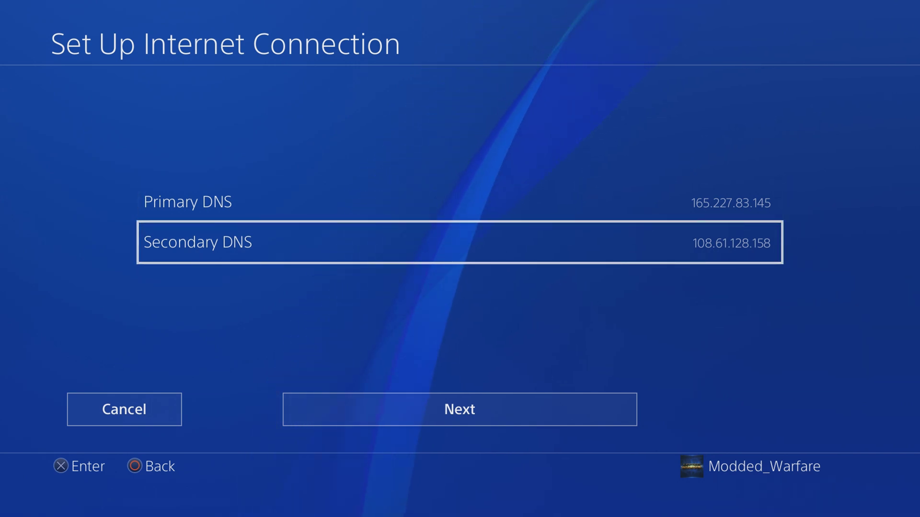
{"action": "key", "text": "Up"}
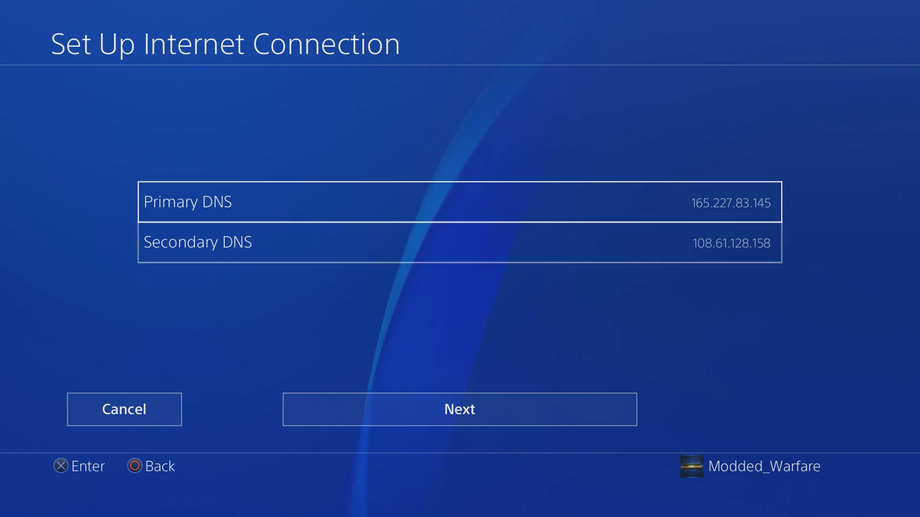
{"action": "key", "text": "Down"}
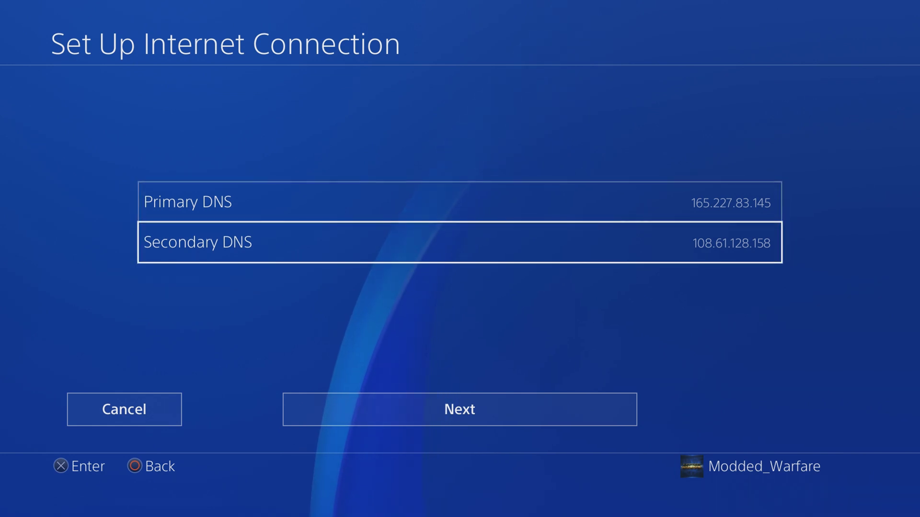
{"action": "key", "text": "Up"}
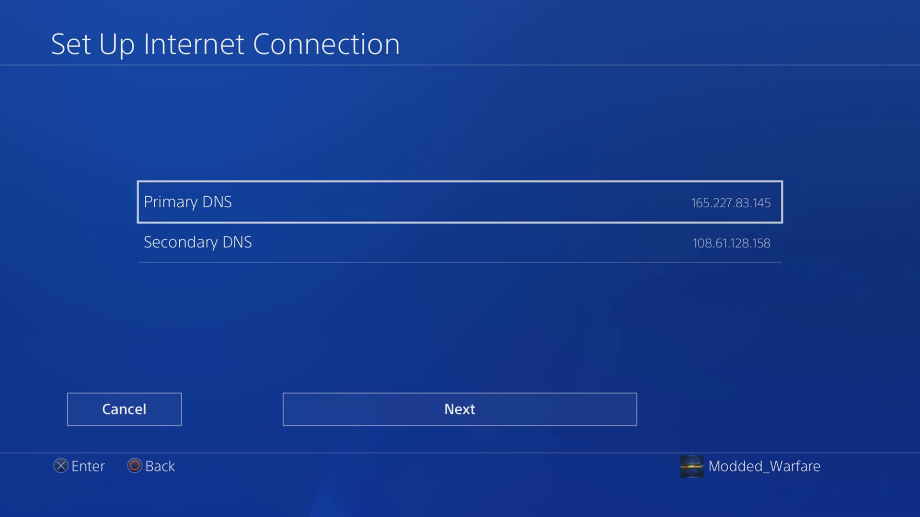
{"action": "key", "text": "Down"}
{"action": "key", "text": "Down"}
Save the connection with automatic MTU and no proxy server
{"action": "key", "text": "Return"}
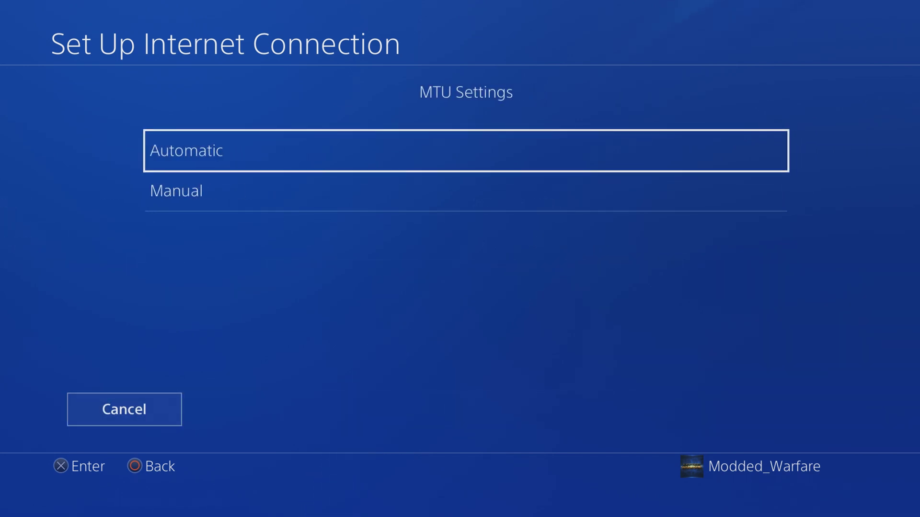
{"action": "key", "text": "Return"}
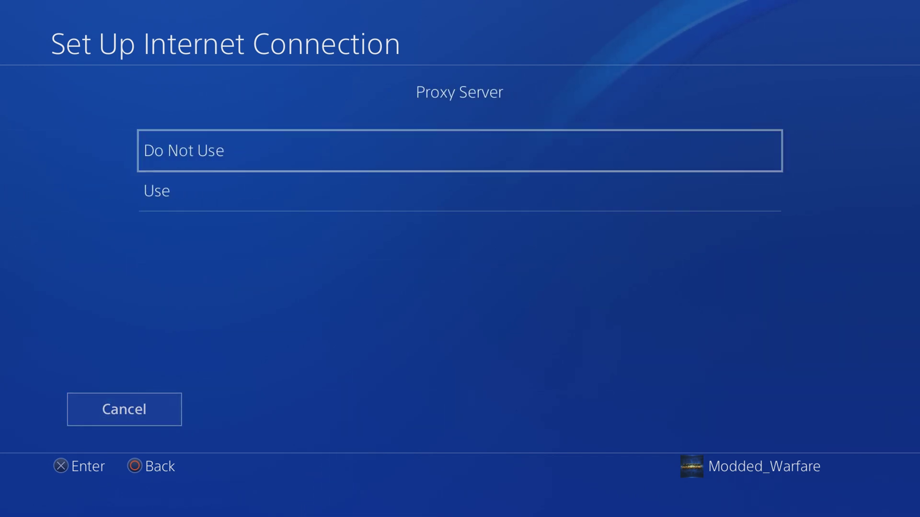
{"action": "key", "text": "Return"}
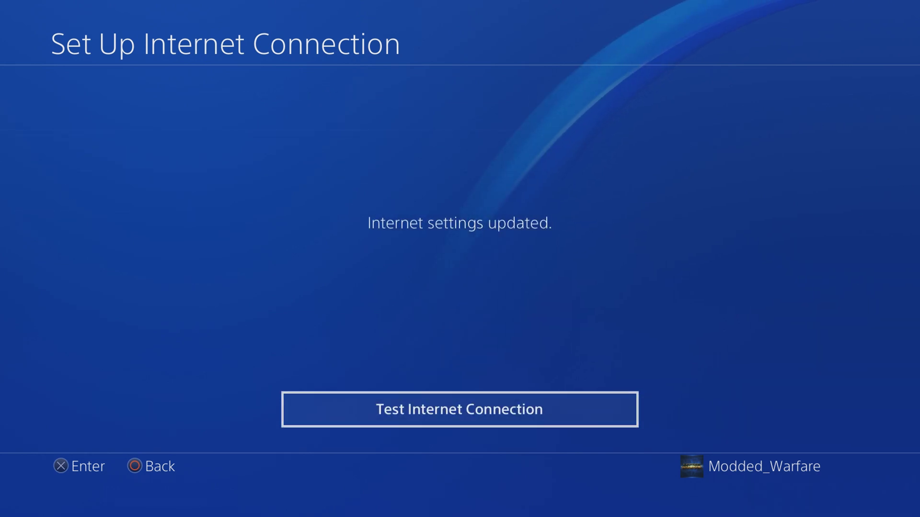
{"action": "key", "text": "Escape"}
{"action": "key", "text": "Down"}
{"action": "key", "text": "Down"}
{"action": "key", "text": "Down"}
Check the connection status, then reopen Settings and highlight User's Guide/Helpful Info
{"action": "key", "text": "Return"}
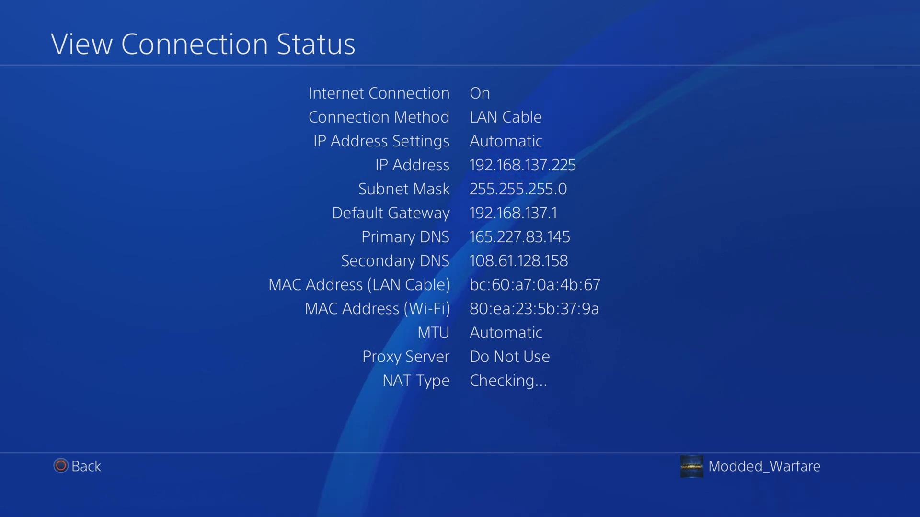
{"action": "key", "text": "Escape"}
{"action": "key", "text": "Escape"}
{"action": "key", "text": "Escape"}
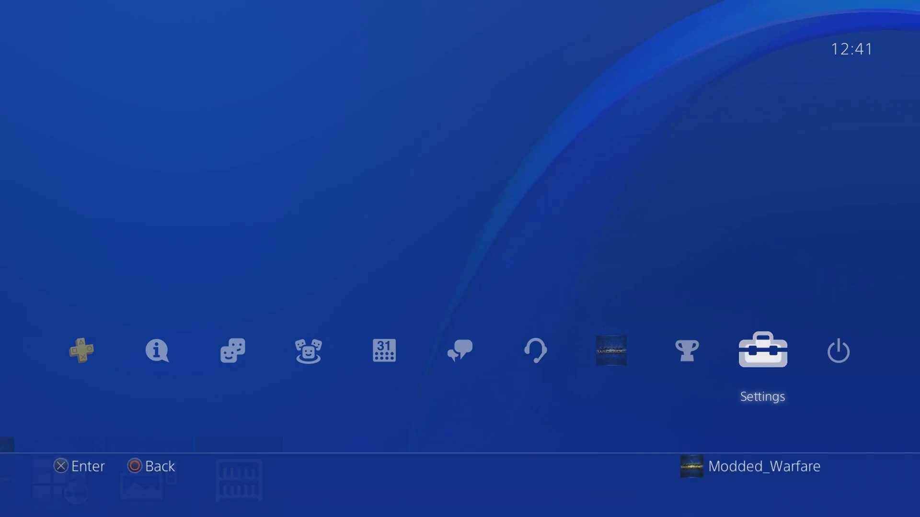
{"action": "key", "text": "Return"}
{"action": "key", "text": "Up"}
{"action": "key", "text": "Up"}
{"action": "key", "text": "Up"}
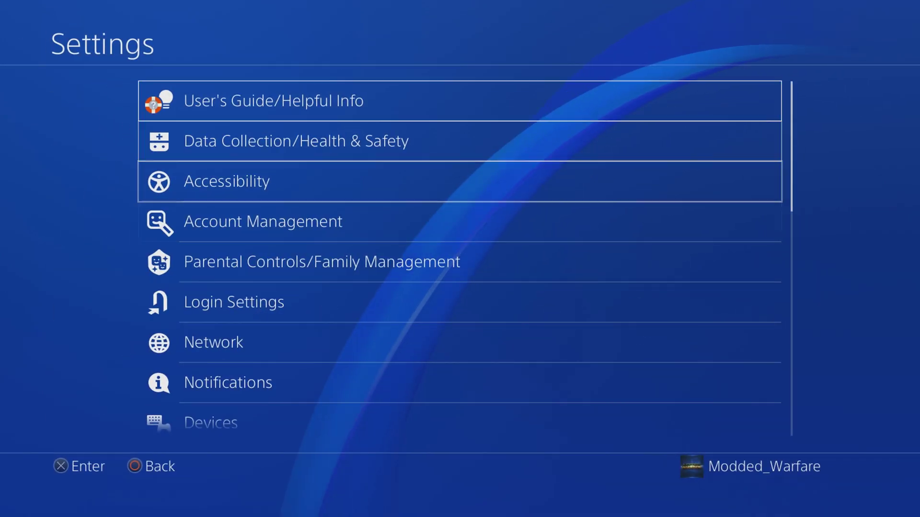
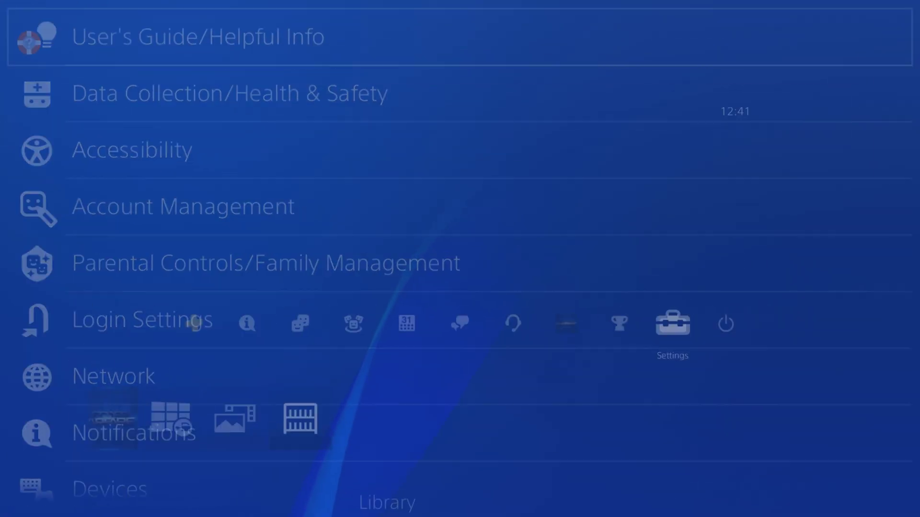
Return from Settings to the home screen and highlight the Homebrew folder in the app row
{"action": "key", "text": "Down"}
{"action": "key", "text": "Left"}
{"action": "key", "text": "Left"}
{"action": "key", "text": "Left"}
{"action": "key", "text": "Left"}
{"action": "key", "text": "Left"}
{"action": "key", "text": "Left"}
{"action": "key", "text": "Left"}
{"action": "key", "text": "Left"}
{"action": "key", "text": "Left"}
{"action": "key", "text": "Left"}
{"action": "key", "text": "Left"}
{"action": "key", "text": "Right"}
{"action": "key", "text": "Right"}
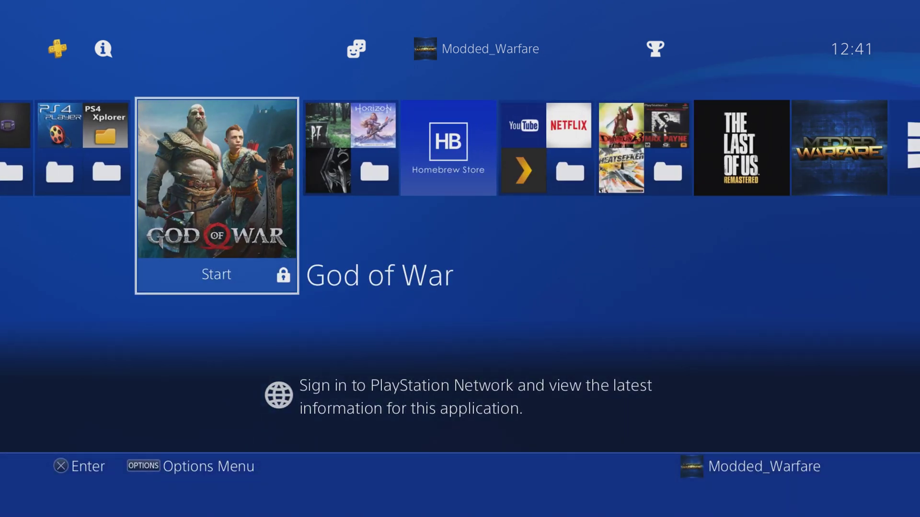
Move along the home row past the Emulators folder to select the Internet Browser app
{"action": "key", "text": "Left"}
{"action": "key", "text": "Left"}
{"action": "key", "text": "Right"}
{"action": "key", "text": "Left"}
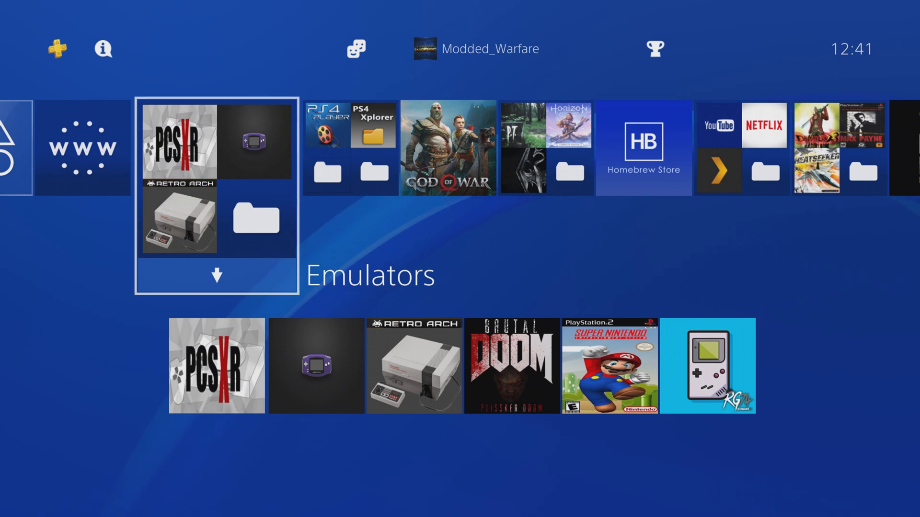
{"action": "key", "text": "Left"}
{"action": "key", "text": "Left"}
{"action": "key", "text": "Right"}
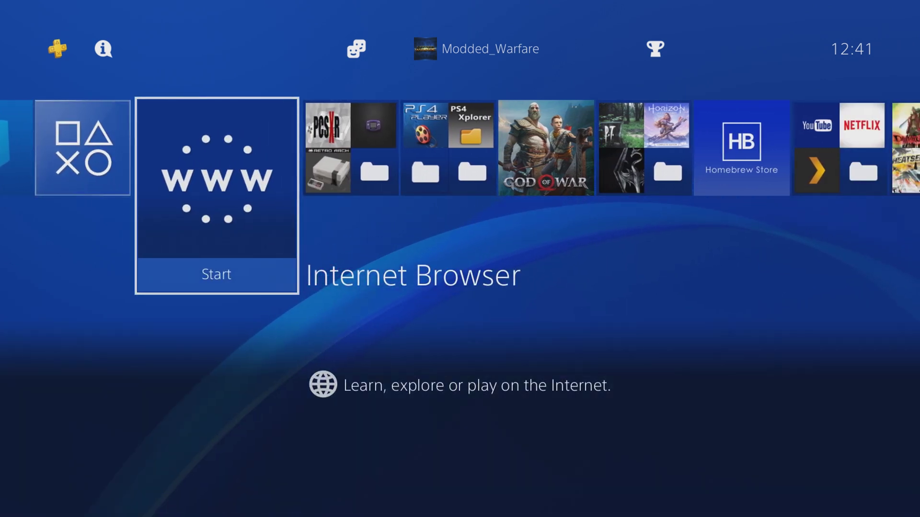
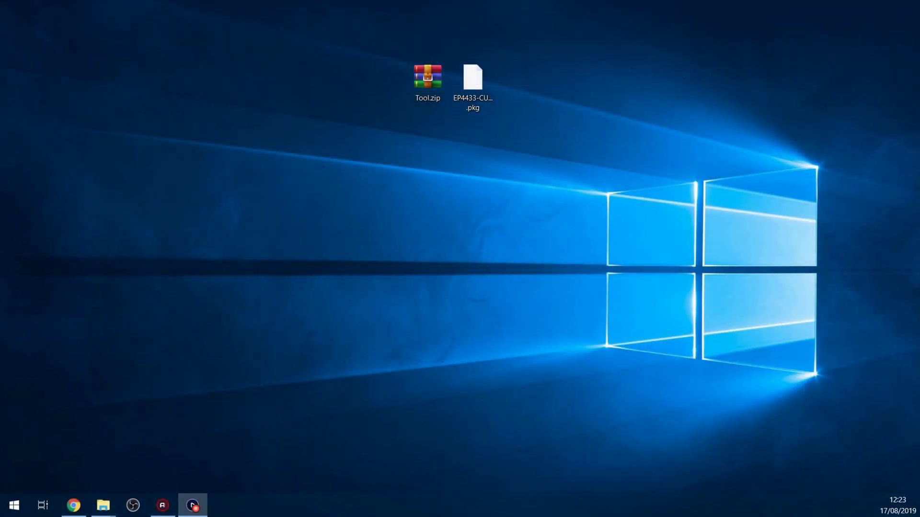
Open the infinix-Package-Installer-Payload GitHub repo in Chrome and read its README Setup/Steps
{"action": "left_click", "coordinate": [74, 505]}
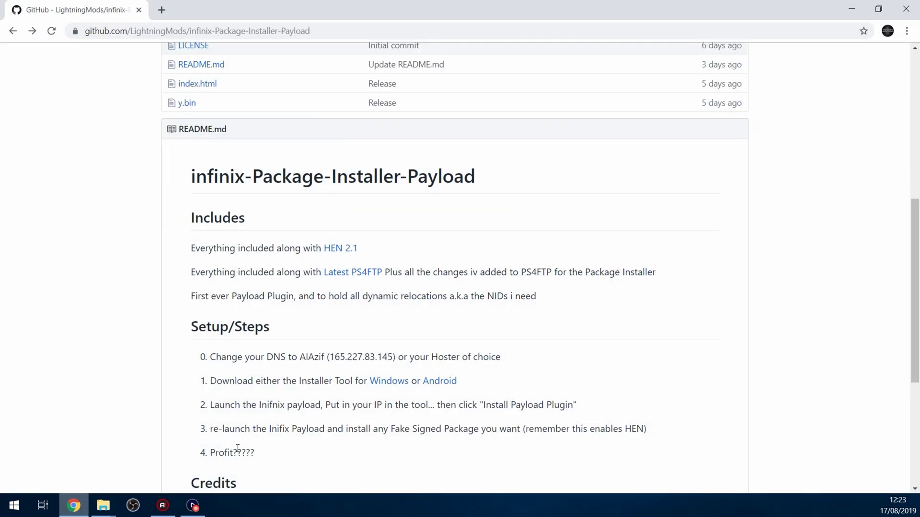
{"action": "scroll", "coordinate": [242, 318], "scroll_direction": "up", "scroll_amount": 7}
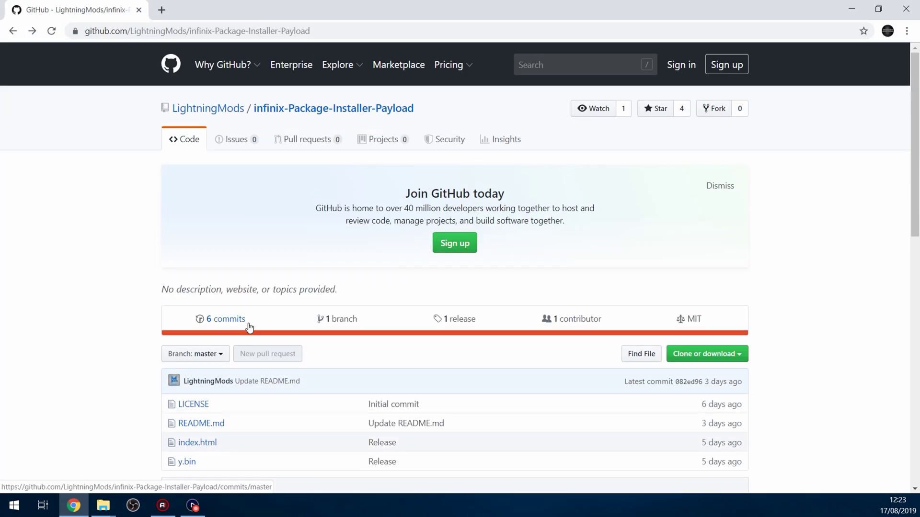
{"action": "scroll", "coordinate": [261, 332], "scroll_direction": "down", "scroll_amount": 10}
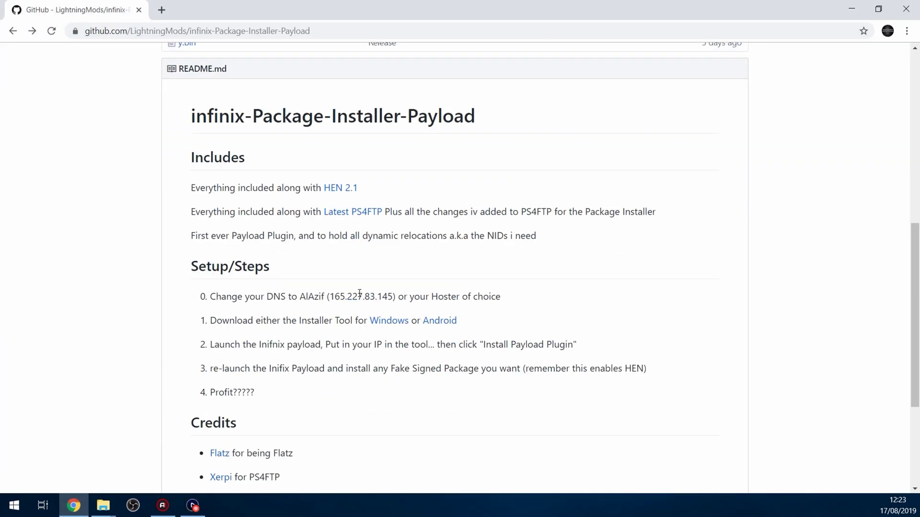
{"action": "scroll", "coordinate": [276, 278], "scroll_direction": "down", "scroll_amount": 1}
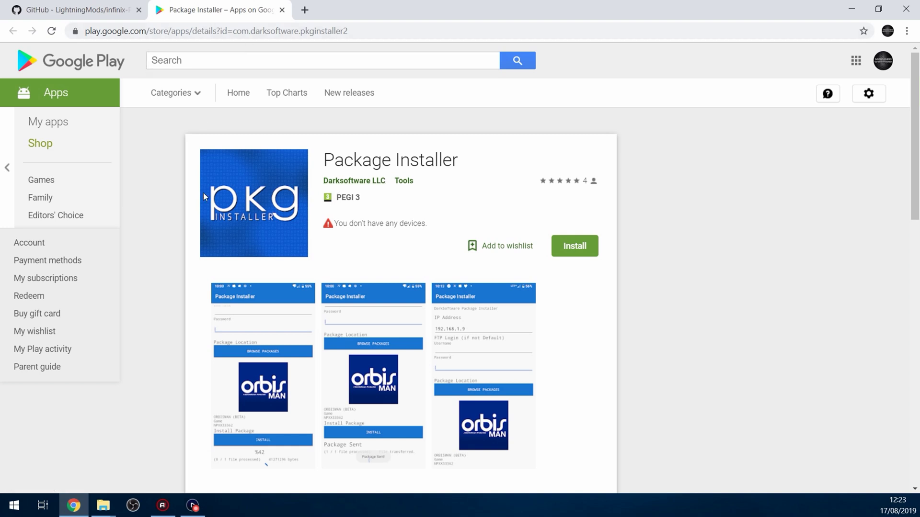
{"action": "left_click", "coordinate": [94, 12]}
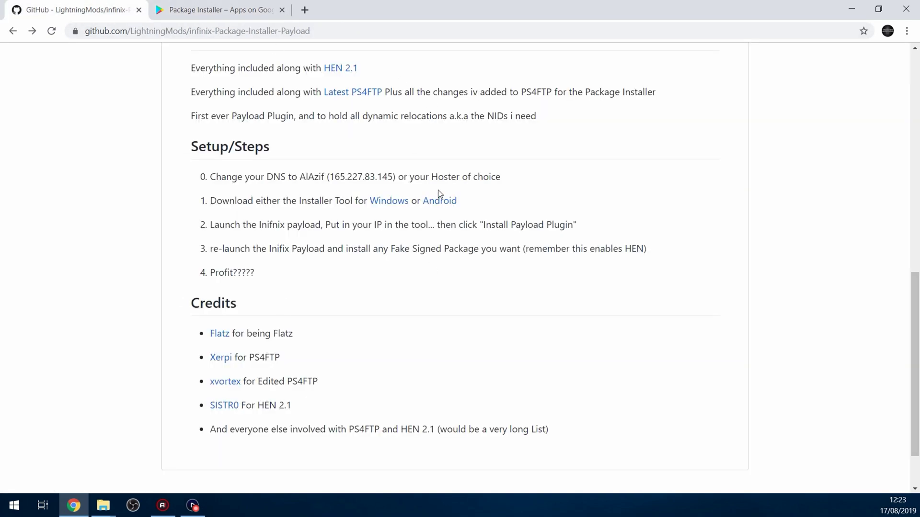
Follow the Windows link to the Store-Remote-Tool repository
{"action": "left_click", "coordinate": [388, 201]}
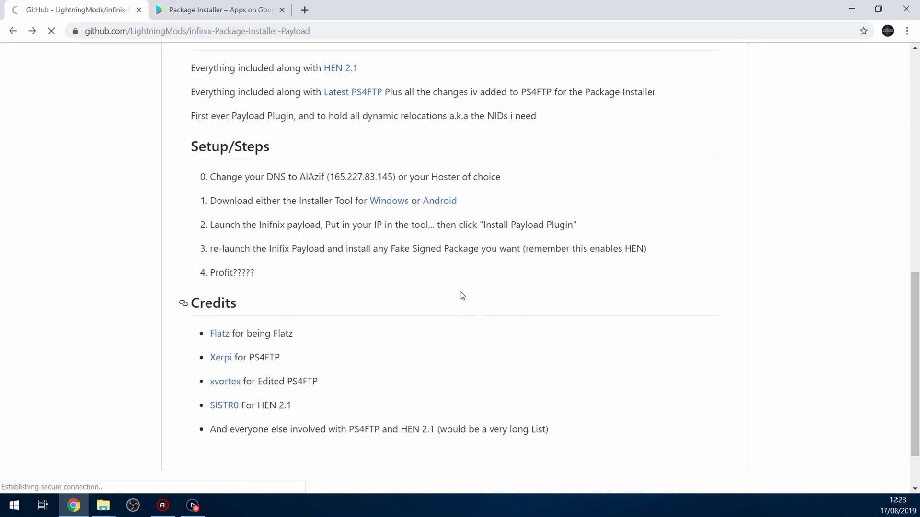
{"action": "scroll", "coordinate": [459, 273], "scroll_direction": "down", "scroll_amount": 10}
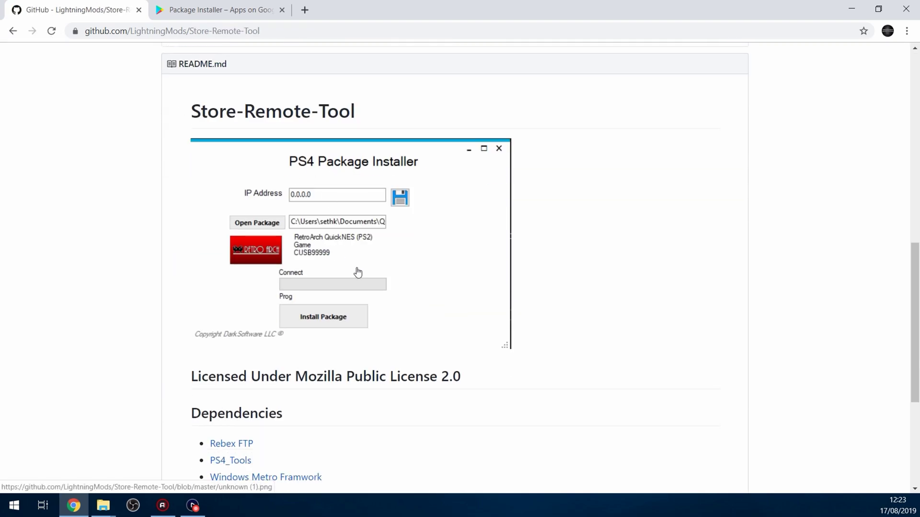
{"action": "scroll", "coordinate": [368, 278], "scroll_direction": "up", "scroll_amount": 10}
Go to the /releases page and scroll to Tool Update 4's Tool.zip asset
{"action": "left_click", "coordinate": [323, 31]}
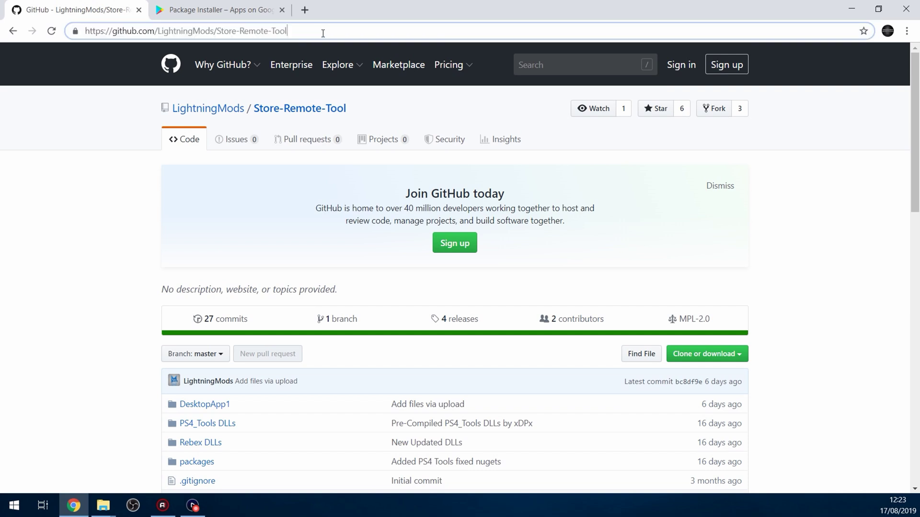
{"action": "type", "text": "/releases"}
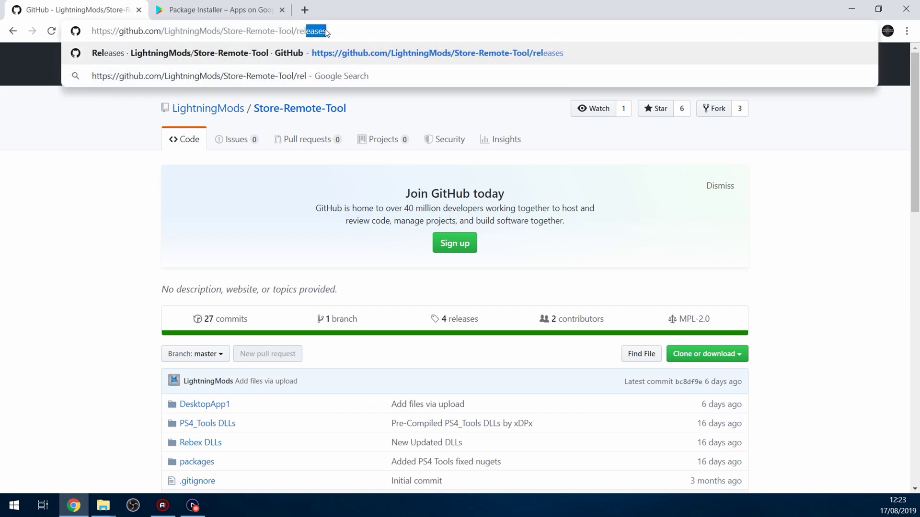
{"action": "key", "text": "Return"}
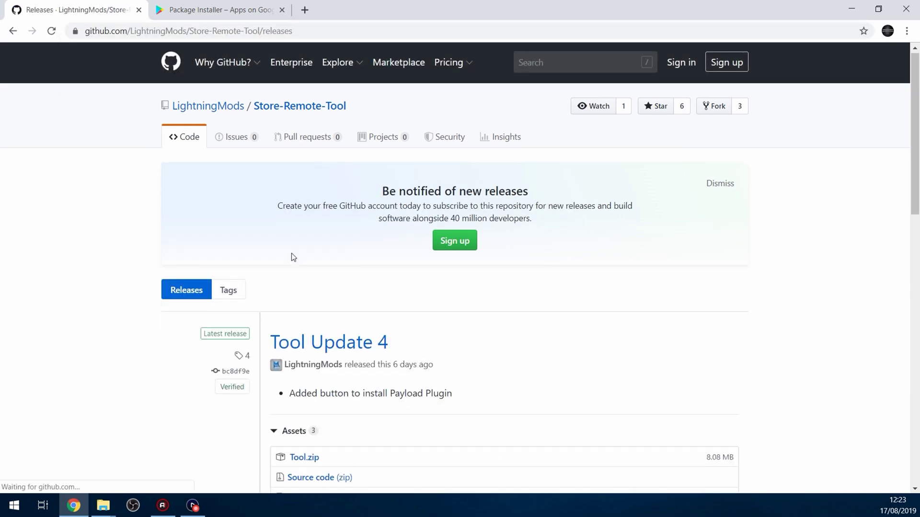
{"action": "scroll", "coordinate": [423, 281], "scroll_direction": "down", "scroll_amount": 4}
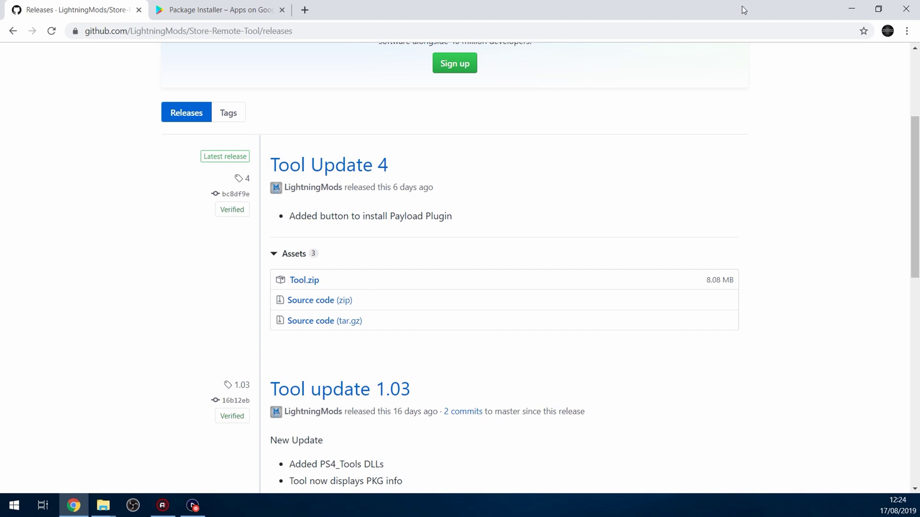
Minimize Chrome and create a desktop folder named 'pkg installer' placed beside Tool.zip
{"action": "left_click", "coordinate": [851, 8]}
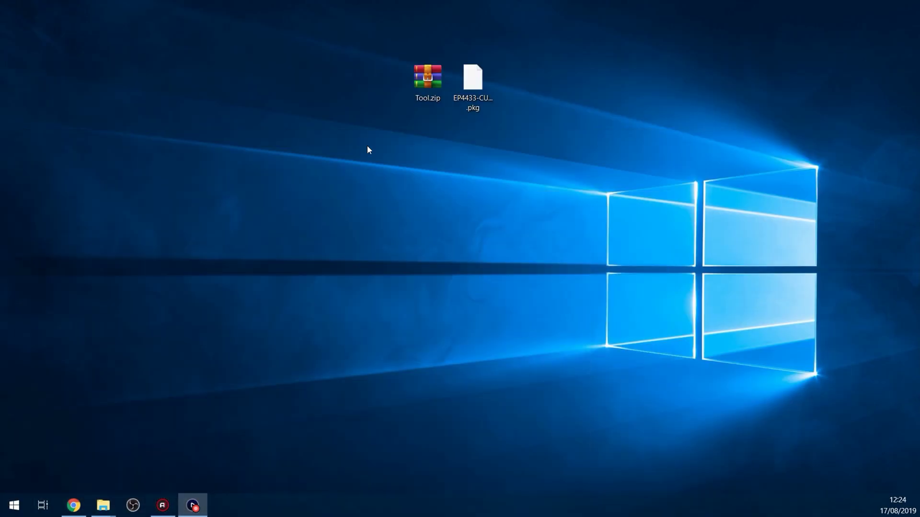
{"action": "left_click", "coordinate": [422, 82]}
{"action": "right_click", "coordinate": [249, 151]}
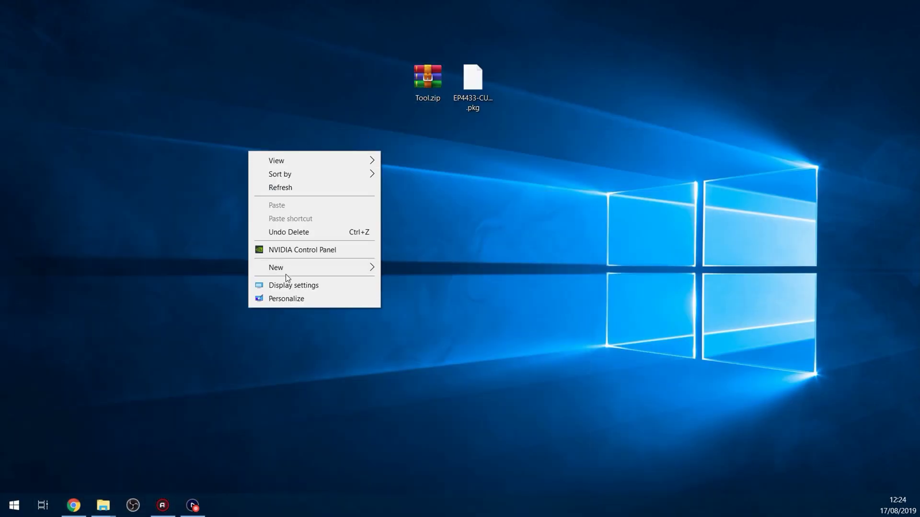
{"action": "mouse_move", "coordinate": [287, 268]}
{"action": "left_click", "coordinate": [411, 267]}
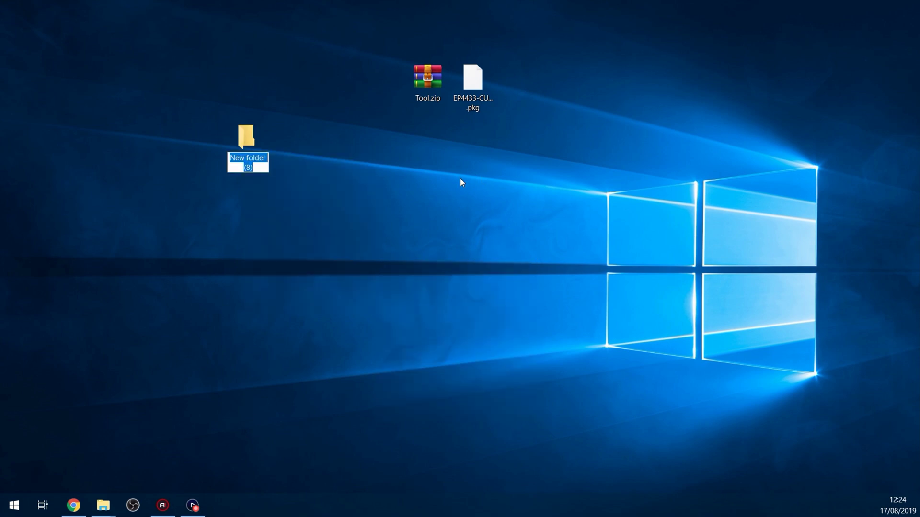
{"action": "type", "text": "pkg ins"}
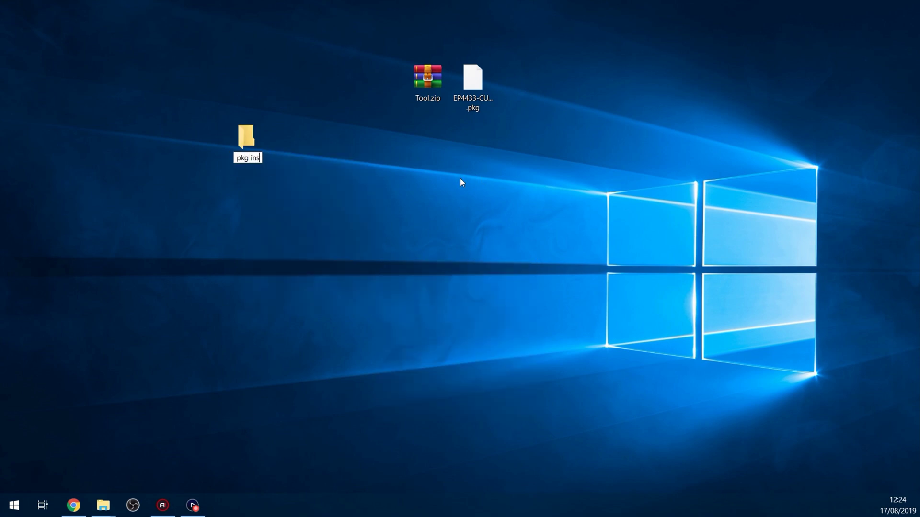
{"action": "type", "text": "taller"}
{"action": "key", "text": "Return"}
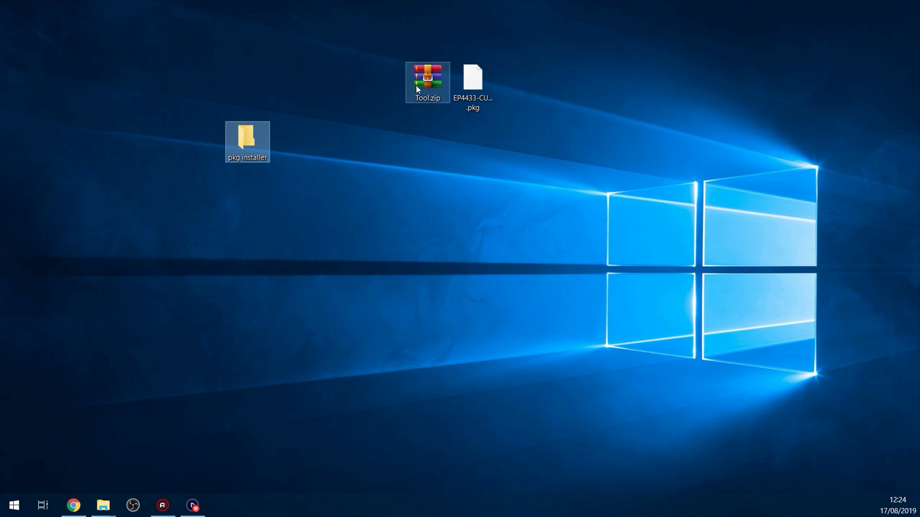
{"action": "left_click_drag", "start_coordinate": [259, 139], "coordinate": [345, 85]}
Open Tool.zip in WinRAR and extract all 14 files into the pkg installer folder
{"action": "double_click", "coordinate": [421, 77]}
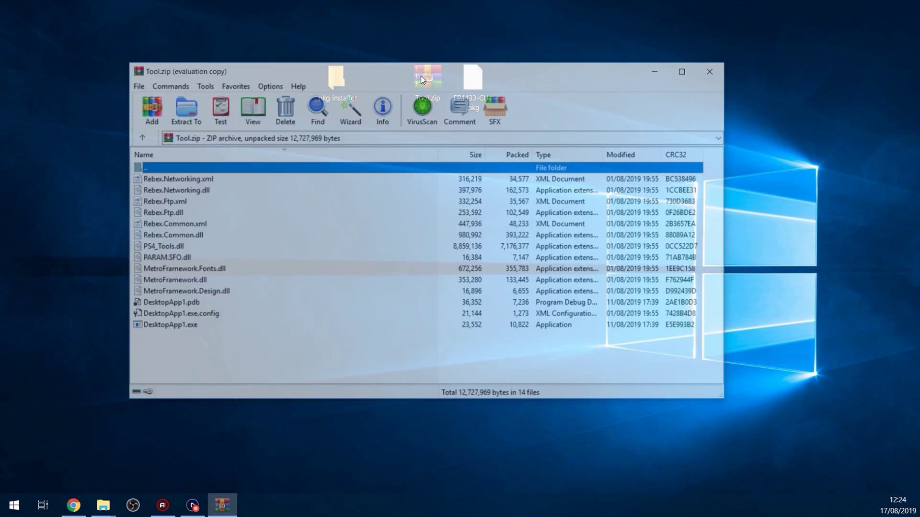
{"action": "left_click_drag", "start_coordinate": [451, 73], "coordinate": [691, 54]}
{"action": "left_click", "coordinate": [760, 170]}
{"action": "left_click_drag", "start_coordinate": [423, 325], "coordinate": [337, 79]}
{"action": "left_click_drag", "start_coordinate": [670, 58], "coordinate": [219, 78]}
Close WinRAR and launch DesktopApp1.exe from the pkg installer folder
{"action": "key", "text": "alt+F4"}
{"action": "double_click", "coordinate": [337, 82]}
{"action": "double_click", "coordinate": [354, 94]}
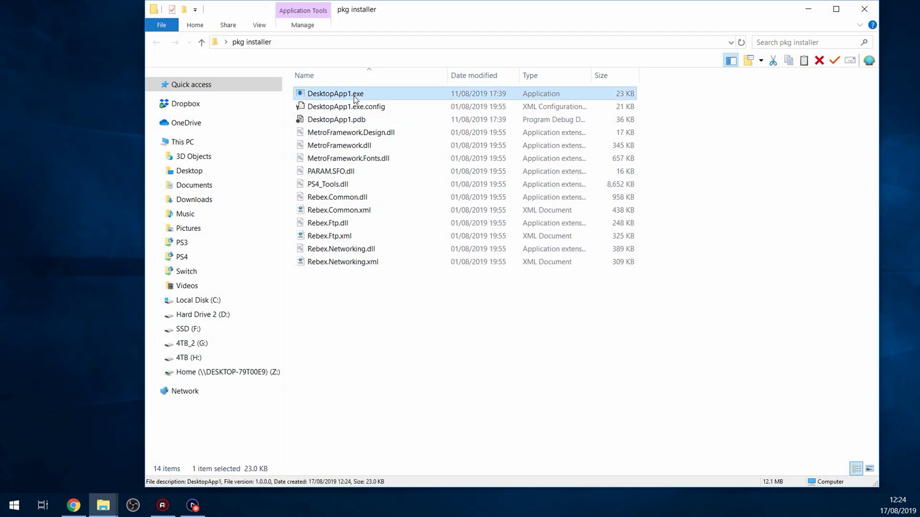
Check that the installer's IP Address field holds 192.168.137.225
{"action": "left_click", "coordinate": [809, 9]}
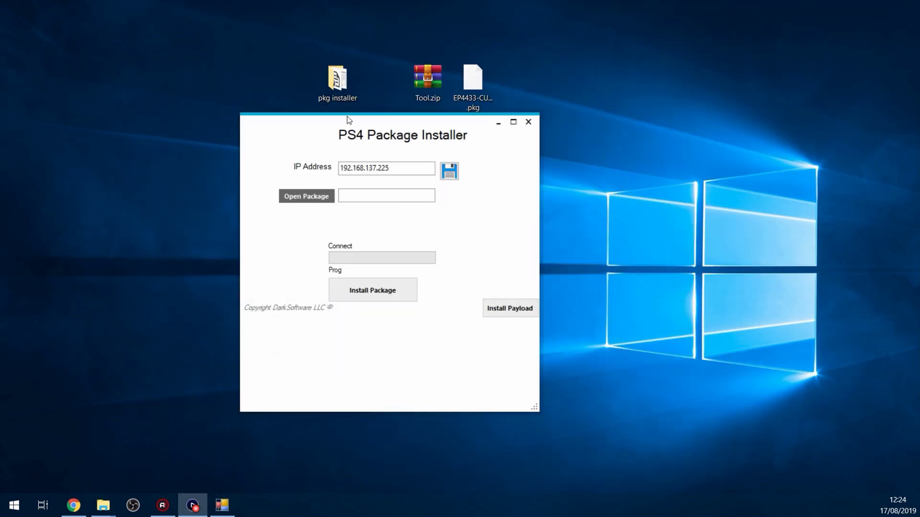
{"action": "left_click_drag", "start_coordinate": [349, 115], "coordinate": [397, 47]}
{"action": "left_click_drag", "start_coordinate": [441, 94], "coordinate": [354, 92]}
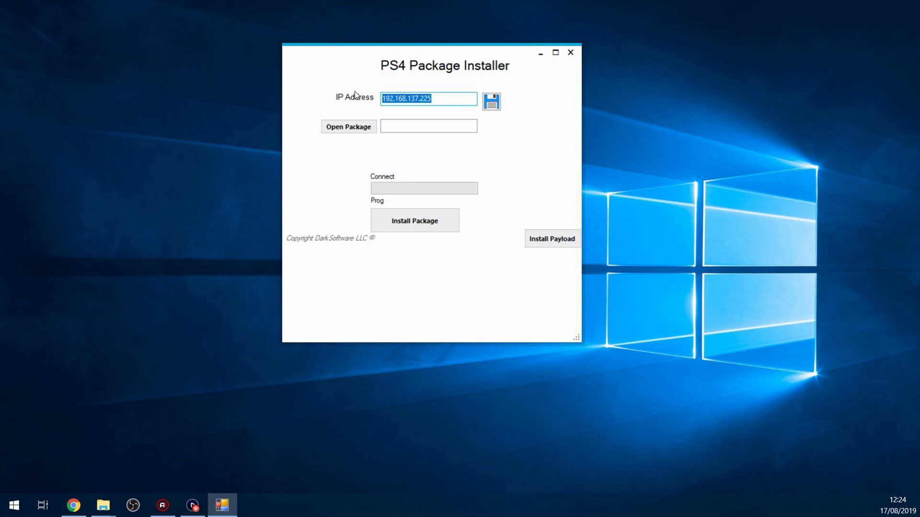
{"action": "left_click", "coordinate": [447, 99]}
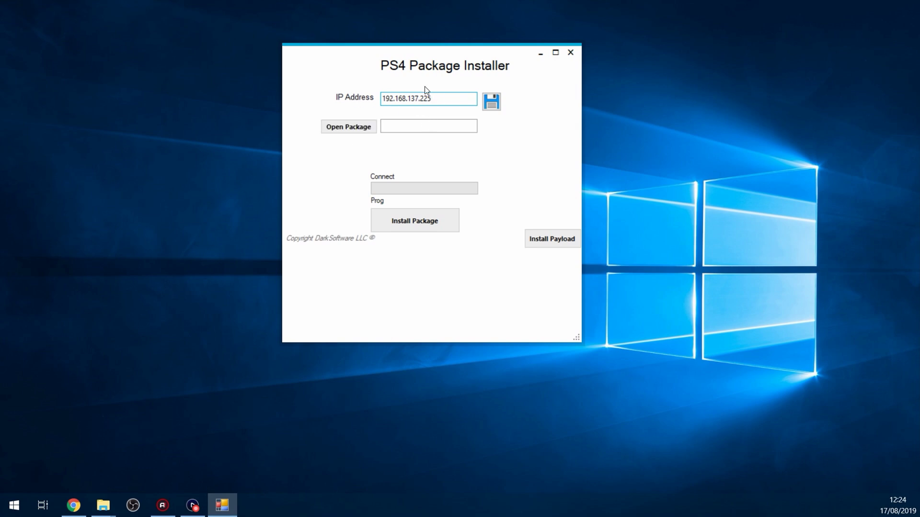
Load the Minecraft: PlayStation 4 Edition package (CUSA00265) from the desktop into the installer
{"action": "left_click_drag", "start_coordinate": [450, 50], "coordinate": [484, 144]}
{"action": "left_click", "coordinate": [484, 97]}
{"action": "left_click_drag", "start_coordinate": [485, 105], "coordinate": [503, 105]}
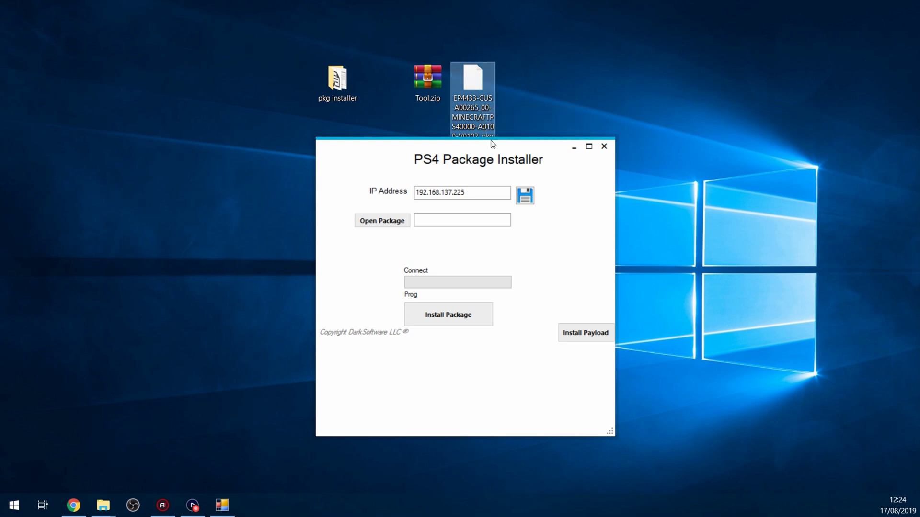
{"action": "left_click_drag", "start_coordinate": [464, 132], "coordinate": [382, 219]}
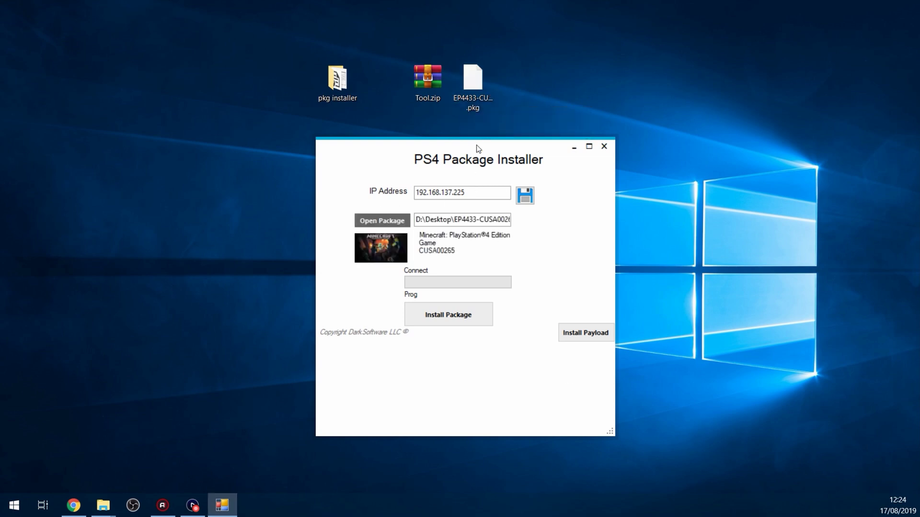
{"action": "left_click_drag", "start_coordinate": [477, 149], "coordinate": [480, 129]}
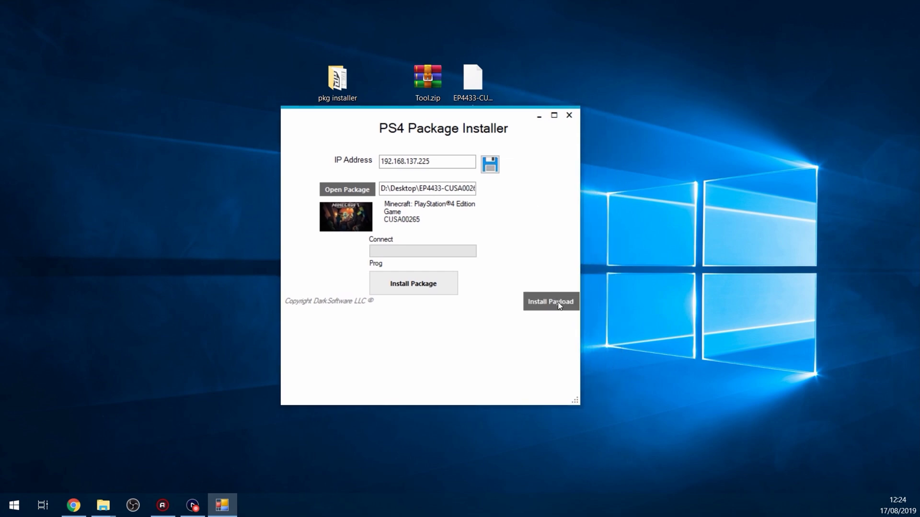
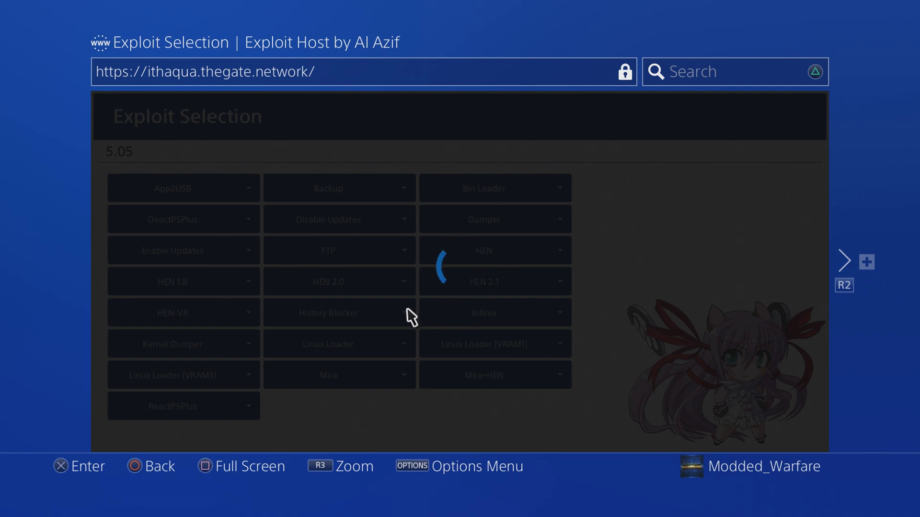
Close the exploit host browser window from the Options menu to return to the home screen
{"action": "key", "text": "Menu"}
{"action": "key", "text": "Down"}
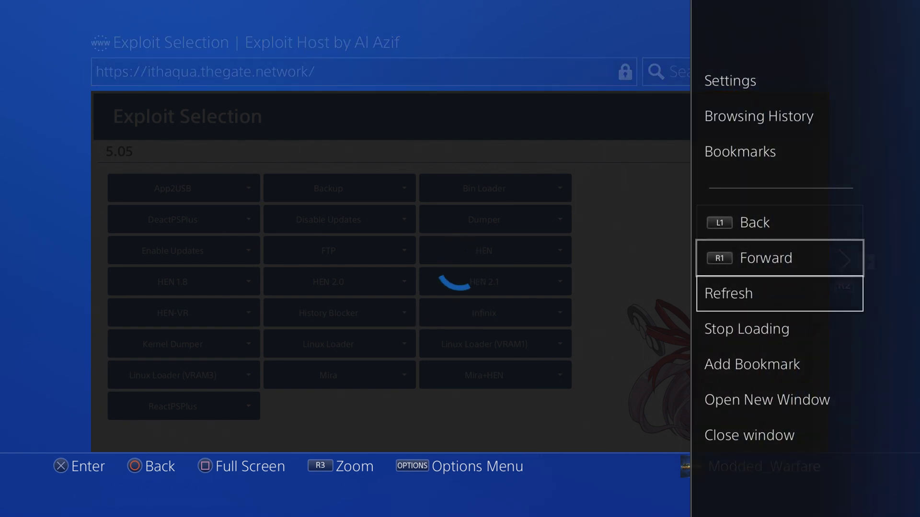
{"action": "key", "text": "Down"}
{"action": "key", "text": "Down"}
{"action": "key", "text": "Down"}
{"action": "key", "text": "Down"}
{"action": "key", "text": "Down"}
{"action": "key", "text": "Return"}
Relaunch the Internet Browser from the PS4 home screen
{"action": "key", "text": "super"}
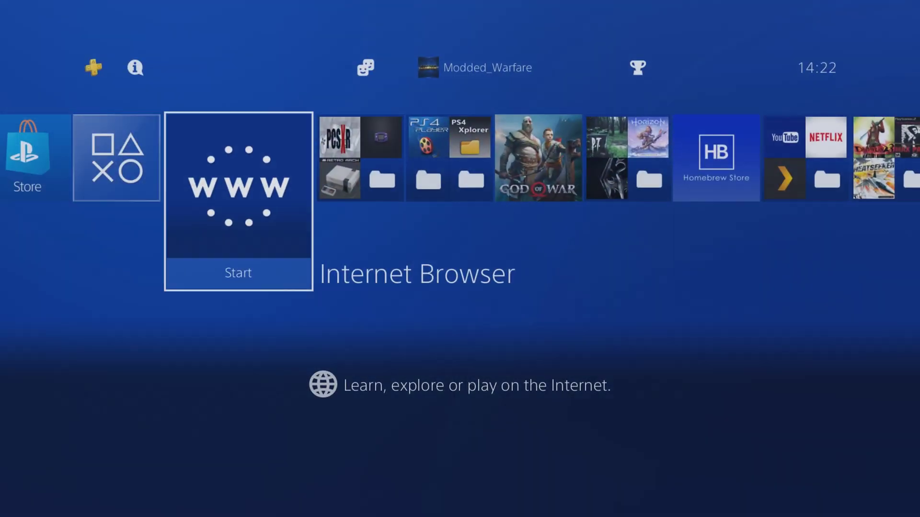
{"action": "key", "text": "Right"}
{"action": "key", "text": "Left"}
{"action": "key", "text": "Return"}
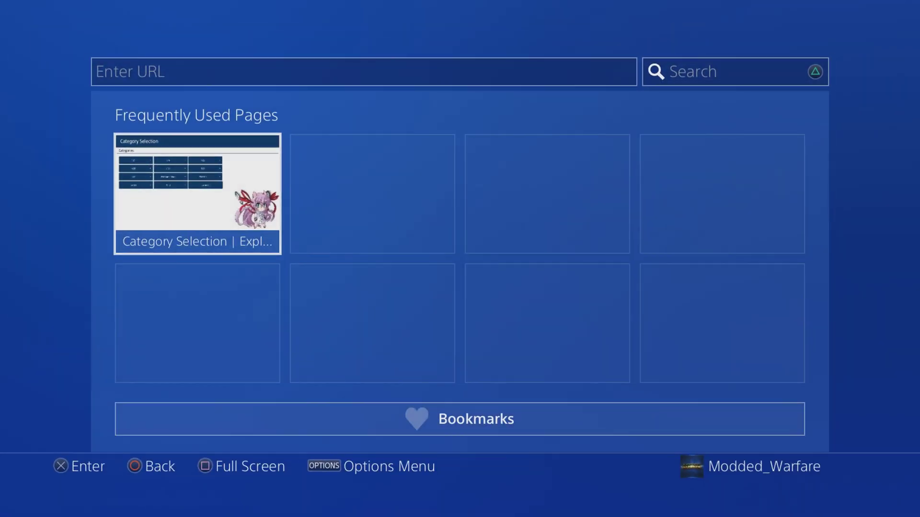
Reopen the frequently used Category Selection page and choose the 5.05 exploit list
{"action": "key", "text": "Return"}
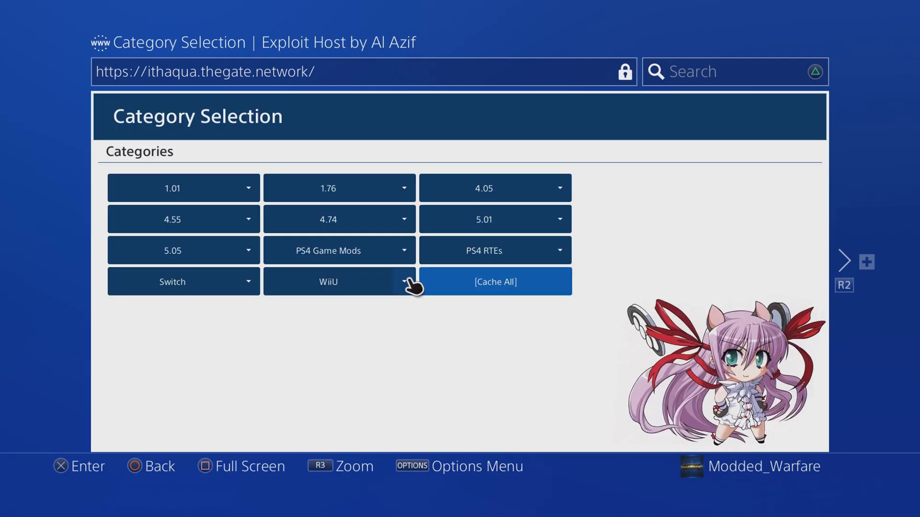
{"action": "left_click", "coordinate": [216, 261]}
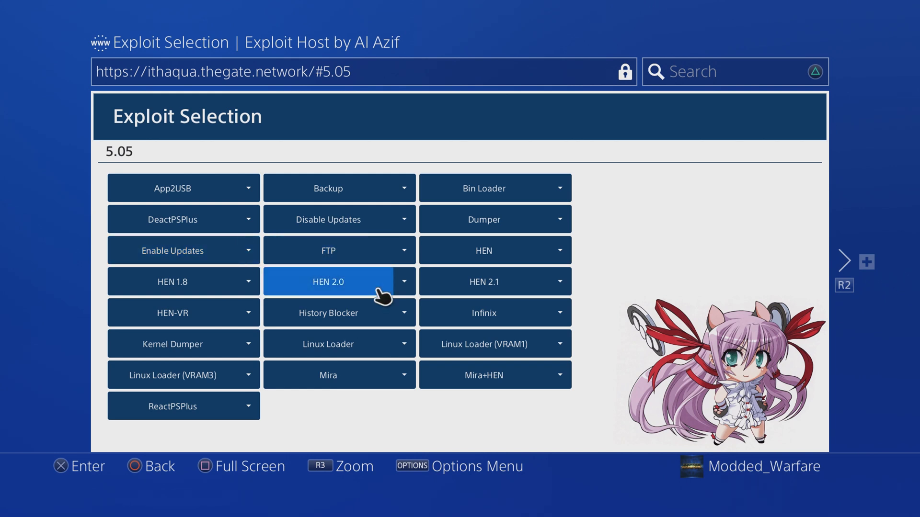
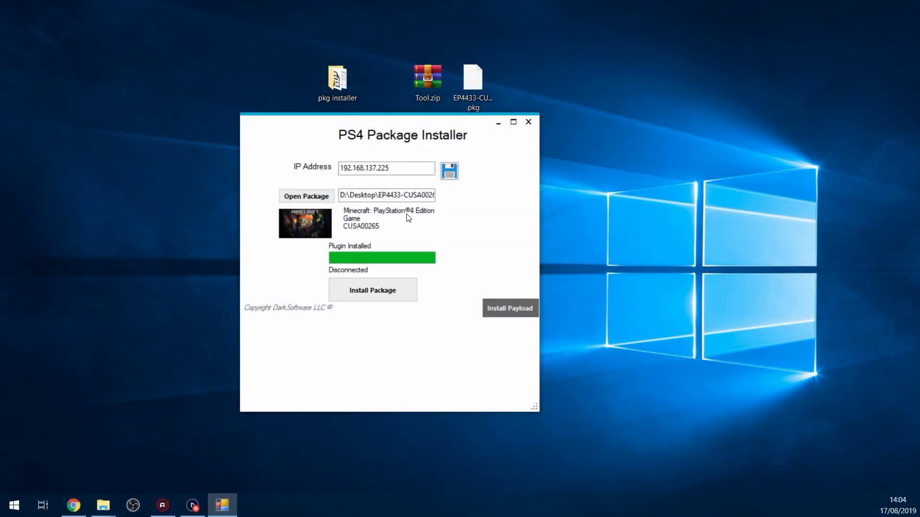
Install the Minecraft package on the PS4 console, starting the transfer
{"action": "left_click", "coordinate": [376, 290]}
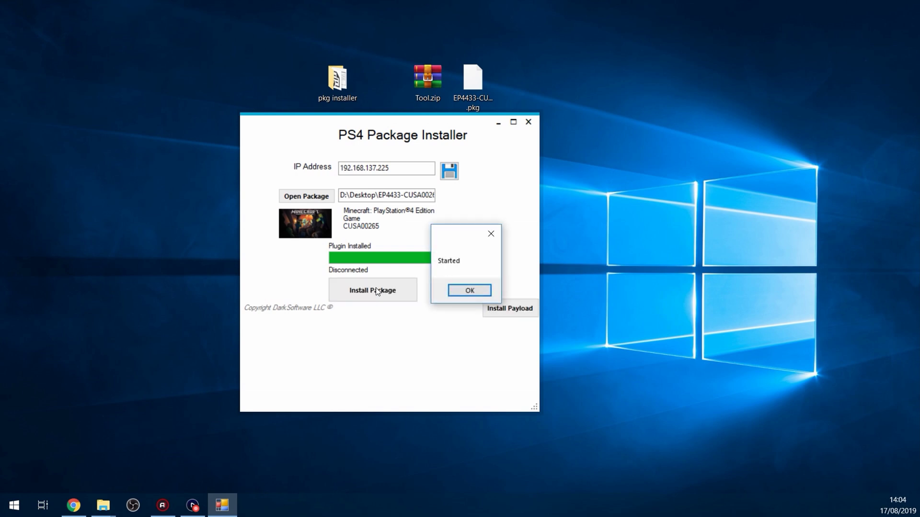
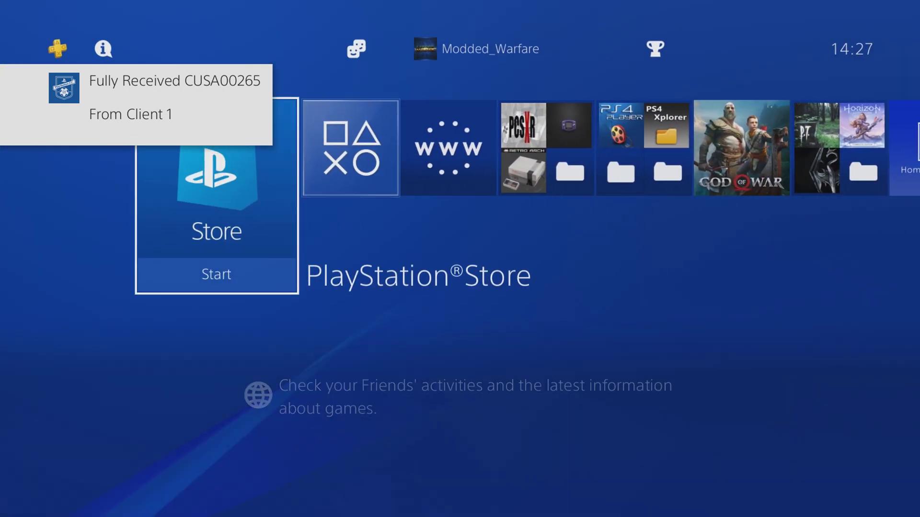
Leave the Internet Browser and move along the home row to the What's New tile
{"action": "key", "text": "Right"}
{"action": "key", "text": "Right"}
{"action": "key", "text": "Right"}
{"action": "key", "text": "Left"}
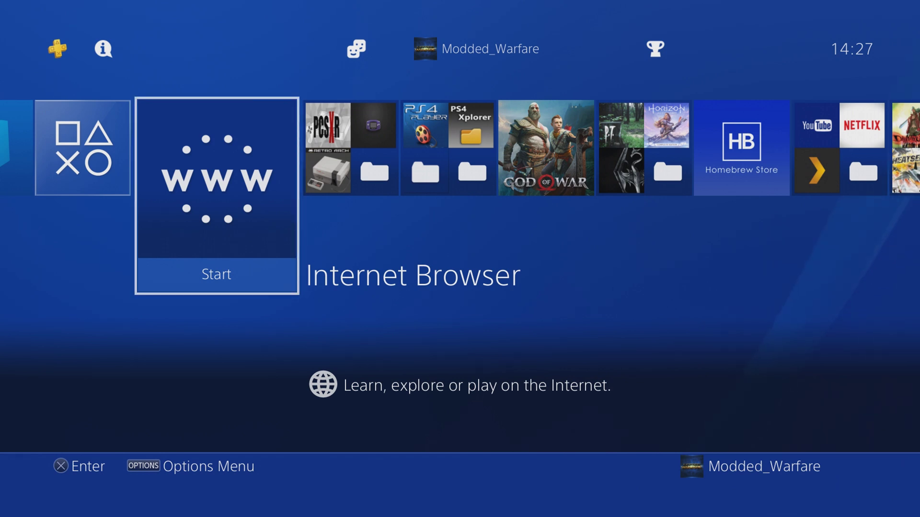
{"action": "key", "text": "Left"}
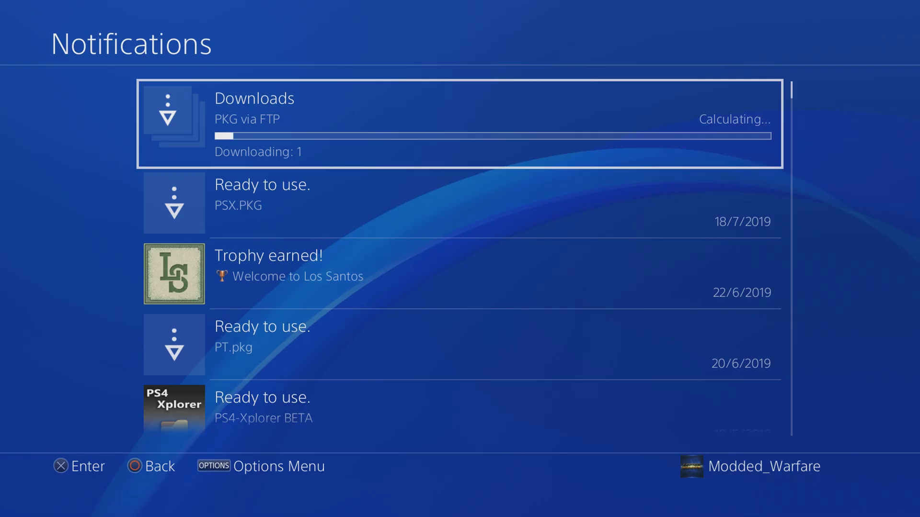
Check the PKG via FTP download progress under Notifications > Downloads, then return home
{"action": "key", "text": "Down"}
{"action": "key", "text": "Up"}
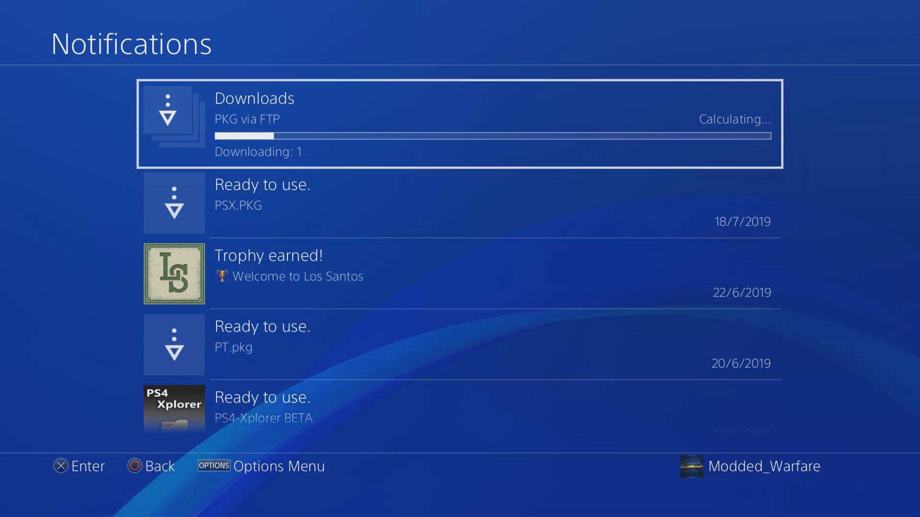
{"action": "key", "text": "Return"}
{"action": "key", "text": "Down"}
{"action": "key", "text": "Up"}
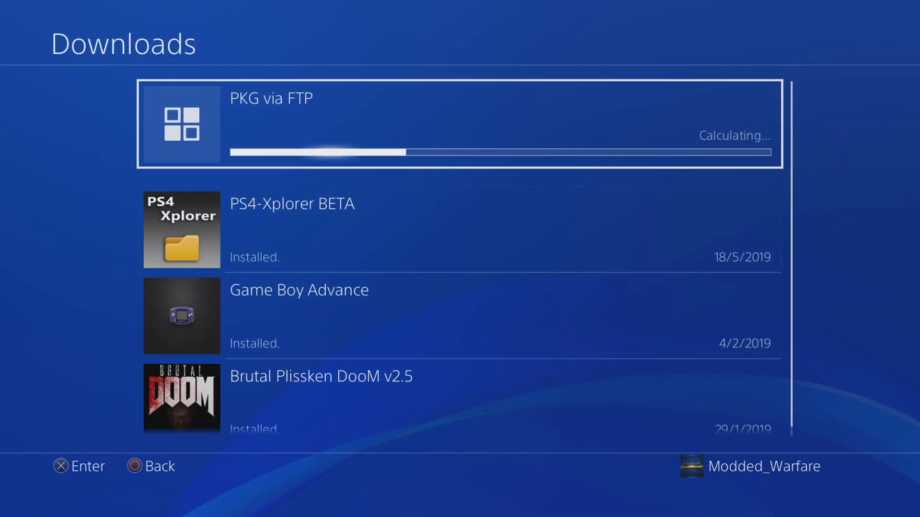
{"action": "key", "text": "Escape"}
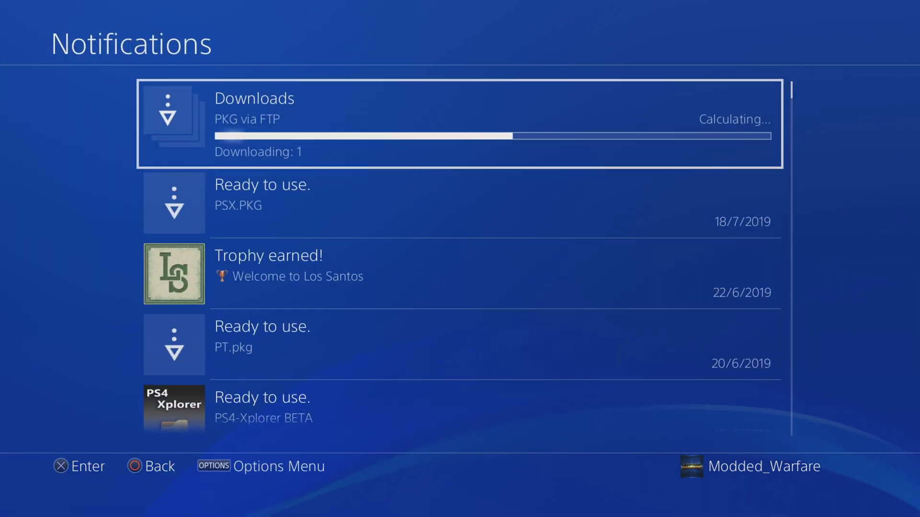
{"action": "key", "text": "Escape"}
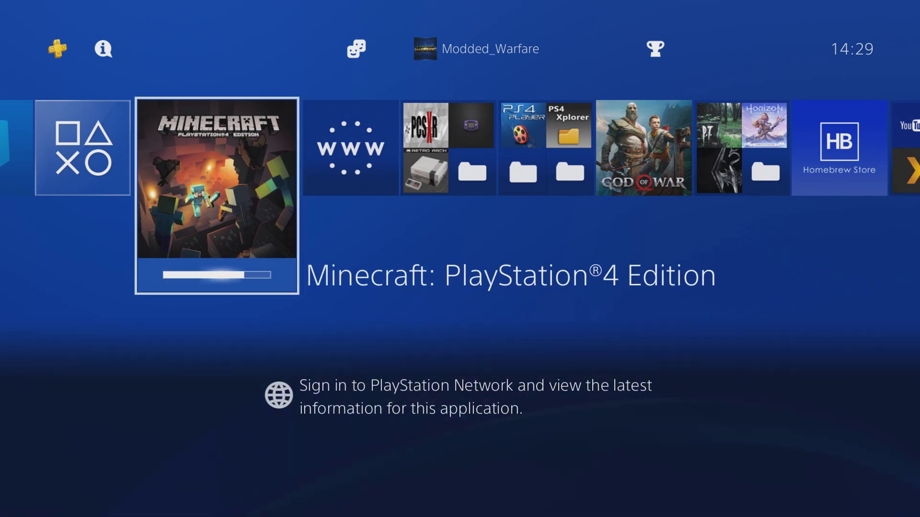